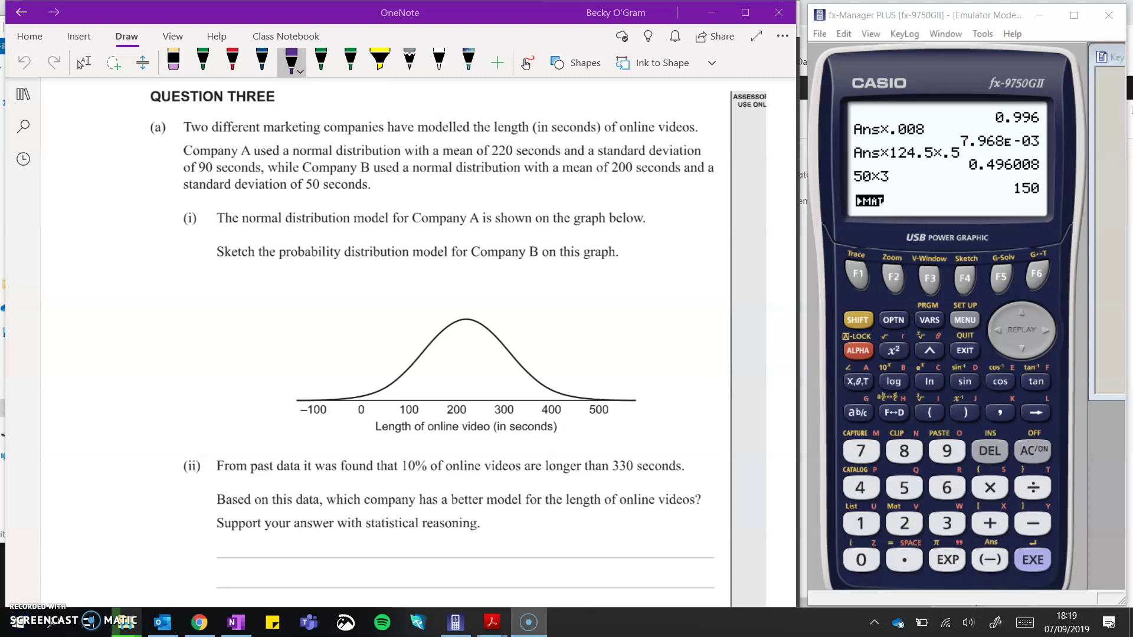
# Step: Circle means 220 and 200 and deviations 90 and 50, tick 200, and note 'width = 6 × sd'
pyautogui.moveTo(514, 144); pyautogui.dragTo(517, 147)
pyautogui.moveTo(627, 158)
pyautogui.mouseDown()
pyautogui.moveTo(638, 178)
pyautogui.moveTo(641, 163)
pyautogui.mouseUp()
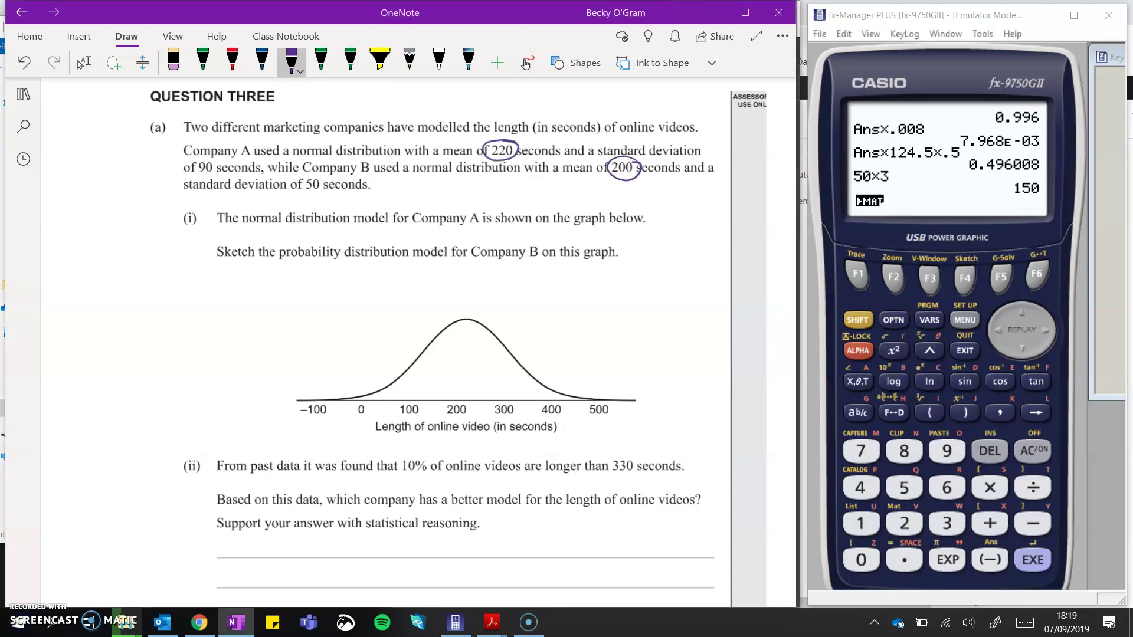
pyautogui.moveTo(456, 395); pyautogui.dragTo(456, 406)
pyautogui.moveTo(211, 159)
pyautogui.mouseDown()
pyautogui.moveTo(199, 178)
pyautogui.moveTo(213, 160)
pyautogui.mouseUp()
pyautogui.moveTo(322, 176)
pyautogui.mouseDown()
pyautogui.moveTo(301, 183)
pyautogui.moveTo(317, 176)
pyautogui.mouseUp()
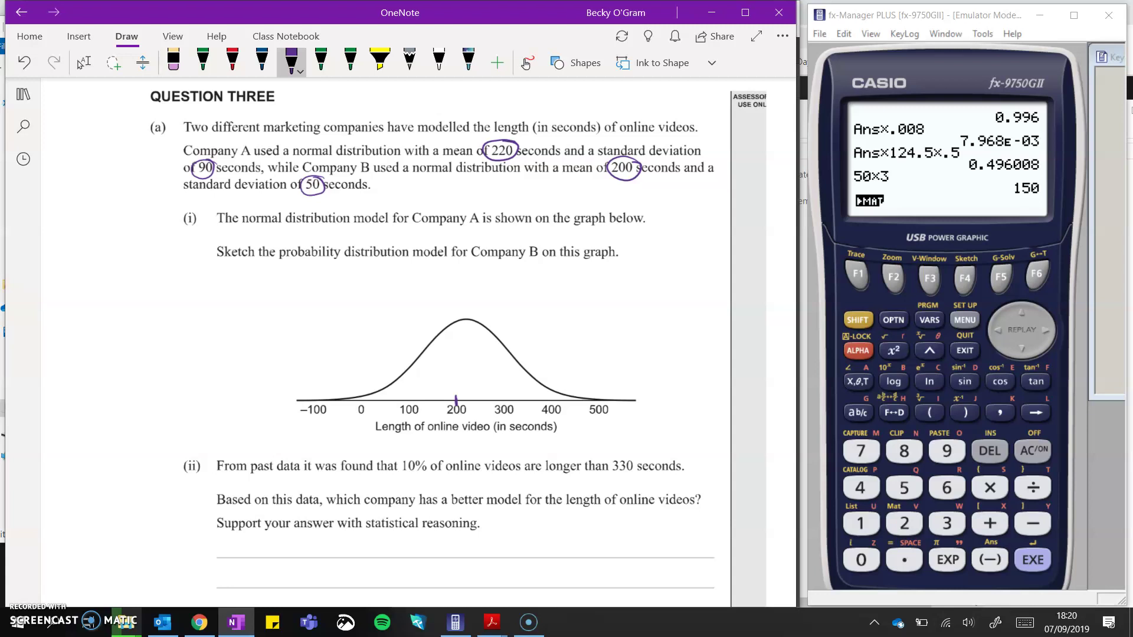
pyautogui.moveTo(115, 289); pyautogui.dragTo(133, 277)
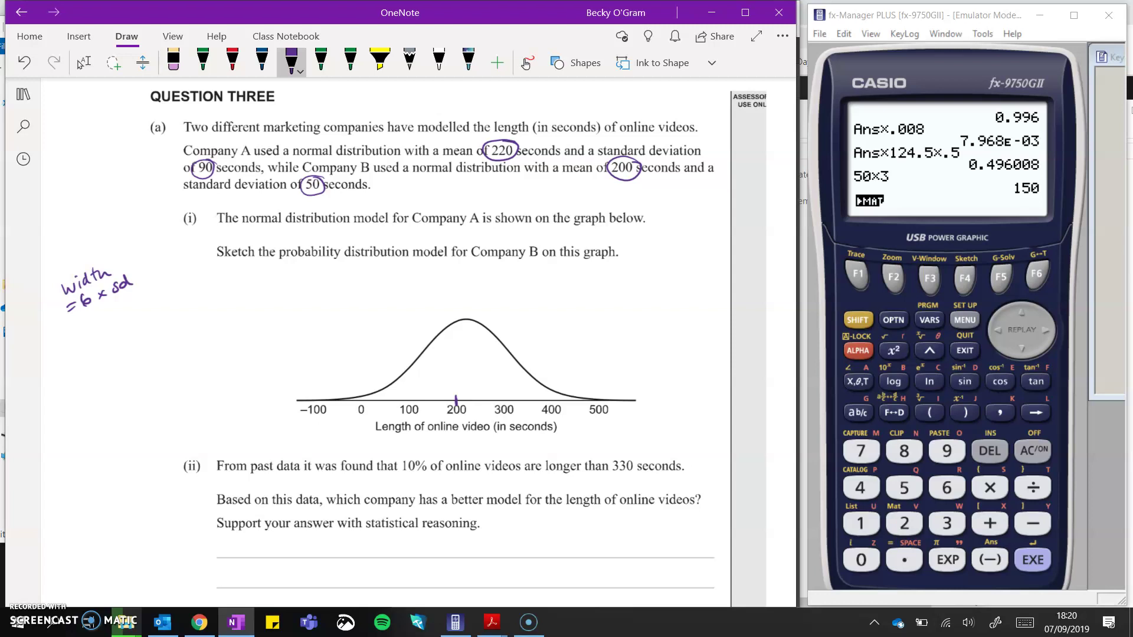
# Step: Mark and label 350 and 50 on the axis as the ends of Company B's narrower curve
pyautogui.moveTo(525, 396); pyautogui.dragTo(520, 418)
pyautogui.moveTo(534, 409); pyautogui.dragTo(529, 417)
pyautogui.moveTo(383, 407); pyautogui.dragTo(386, 408)
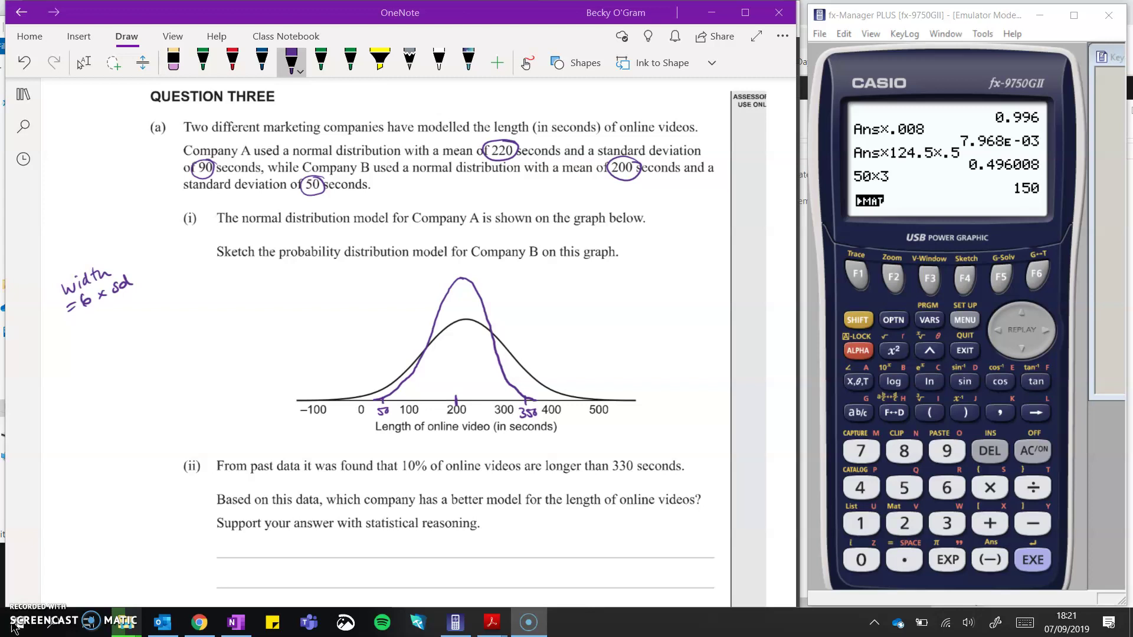
pyautogui.hotkey('alt', 'Tab')
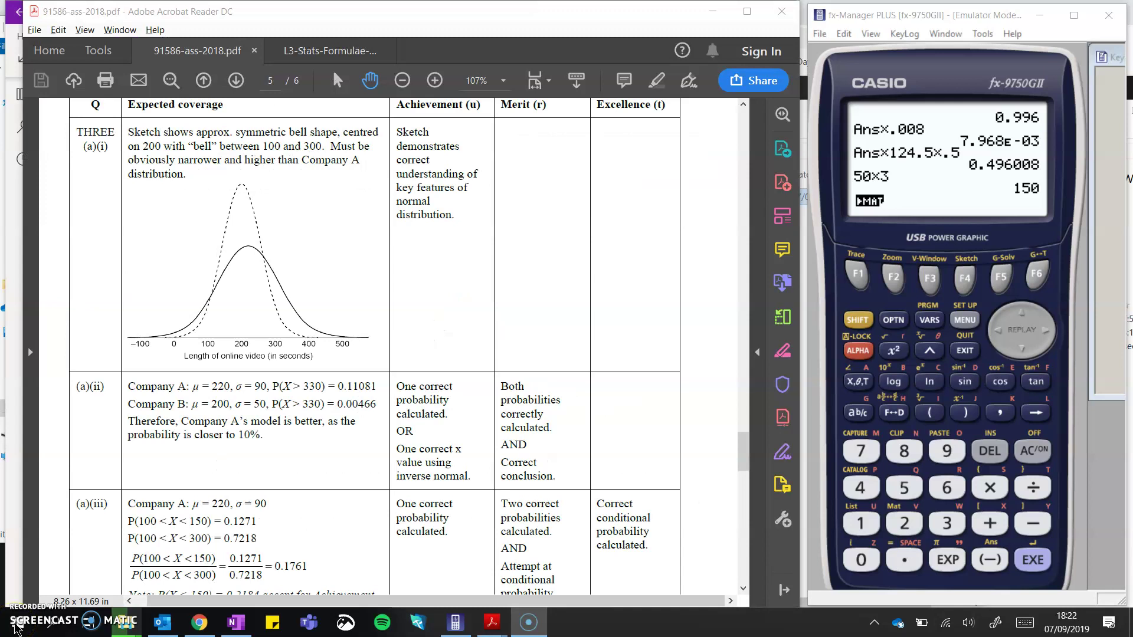
pyautogui.hotkey('alt', 'Tab')
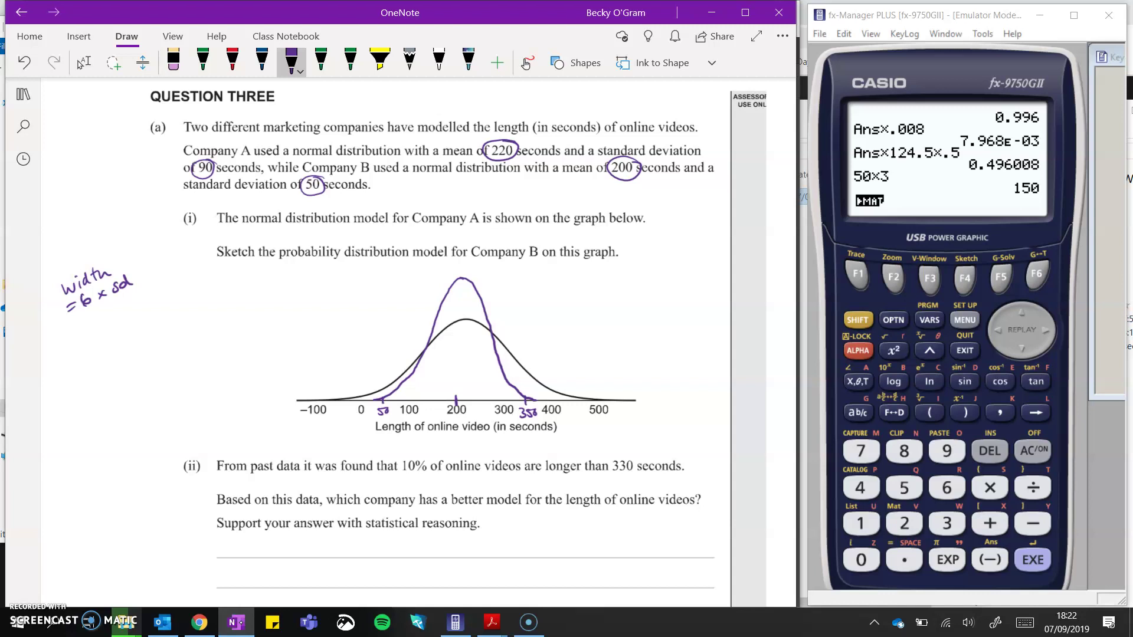
# Step: Handwrite 'P(X>330) on A =' on the first answer line under part (ii)
pyautogui.scroll(-3, 420, 342)
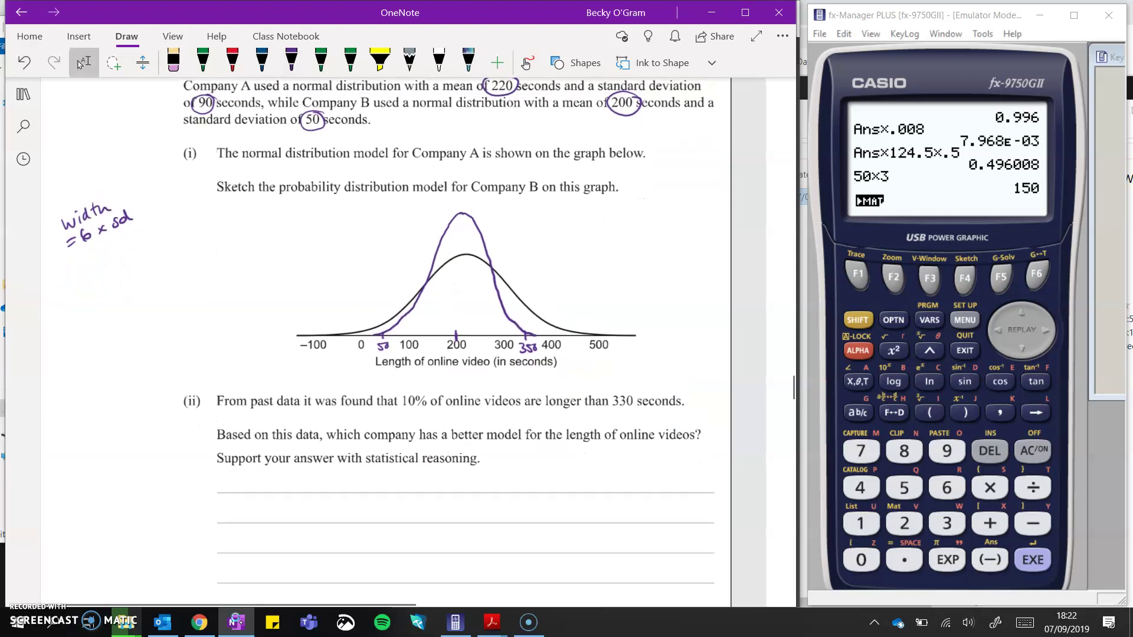
pyautogui.moveTo(232, 478); pyautogui.dragTo(232, 483)
pyautogui.moveTo(243, 474)
pyautogui.mouseDown()
pyautogui.moveTo(242, 491)
pyautogui.moveTo(260, 489)
pyautogui.mouseUp()
pyautogui.moveTo(260, 476)
pyautogui.mouseDown()
pyautogui.moveTo(289, 477)
pyautogui.moveTo(288, 488)
pyautogui.moveTo(354, 483)
pyautogui.mouseUp()
pyautogui.moveTo(359, 492)
pyautogui.mouseDown()
pyautogui.moveTo(390, 475)
pyautogui.moveTo(397, 492)
pyautogui.mouseUp()
pyautogui.moveTo(386, 485); pyautogui.dragTo(432, 479)
pyautogui.moveTo(417, 486); pyautogui.dragTo(432, 487)
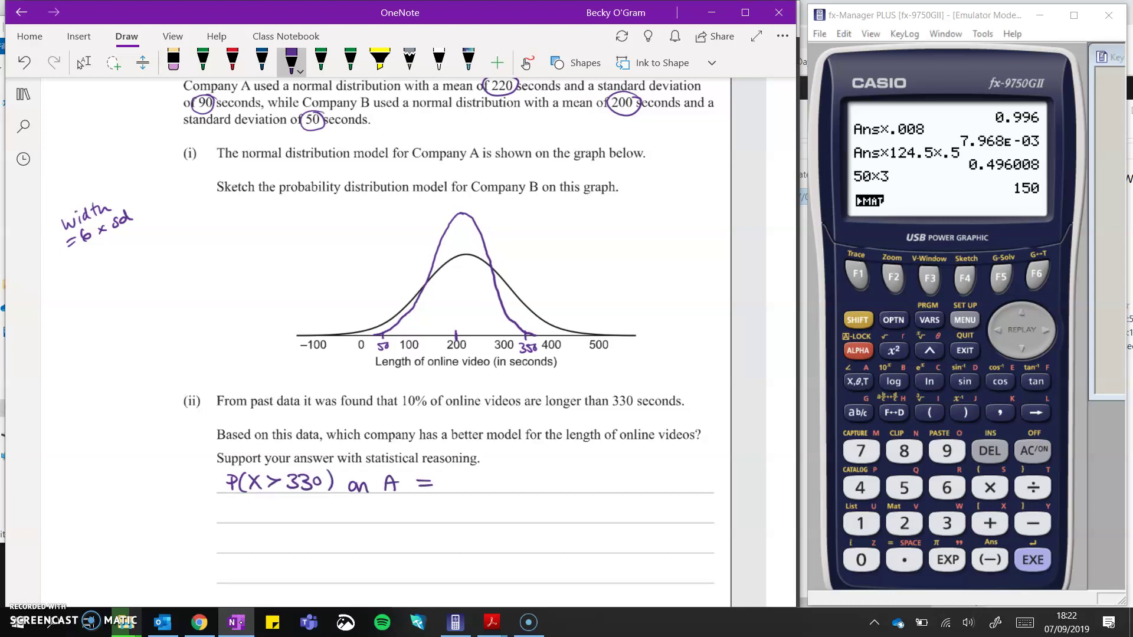
# Step: Open the Normal C.D calculation in the calculator's STAT mode
pyautogui.click(965, 319)
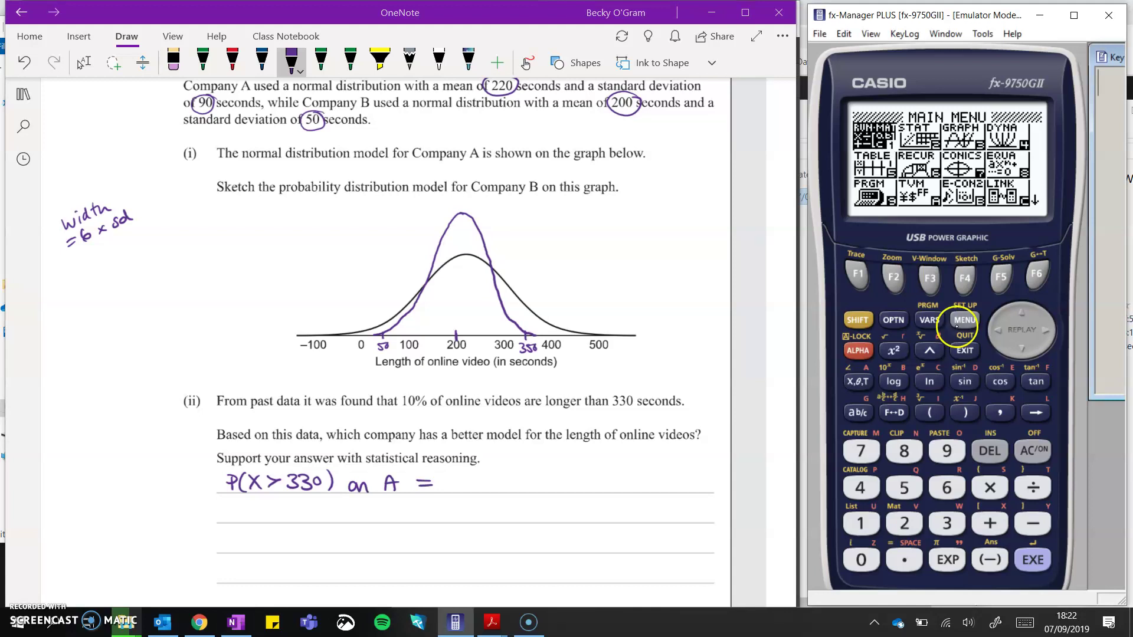
pyautogui.click(903, 522)
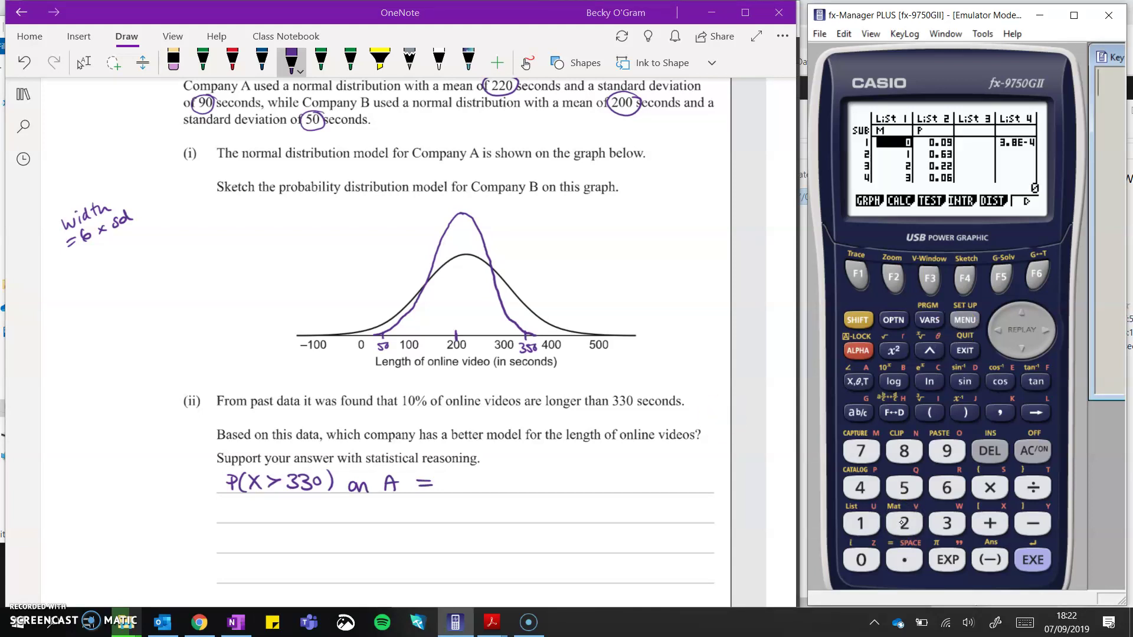
pyautogui.click(1000, 273)
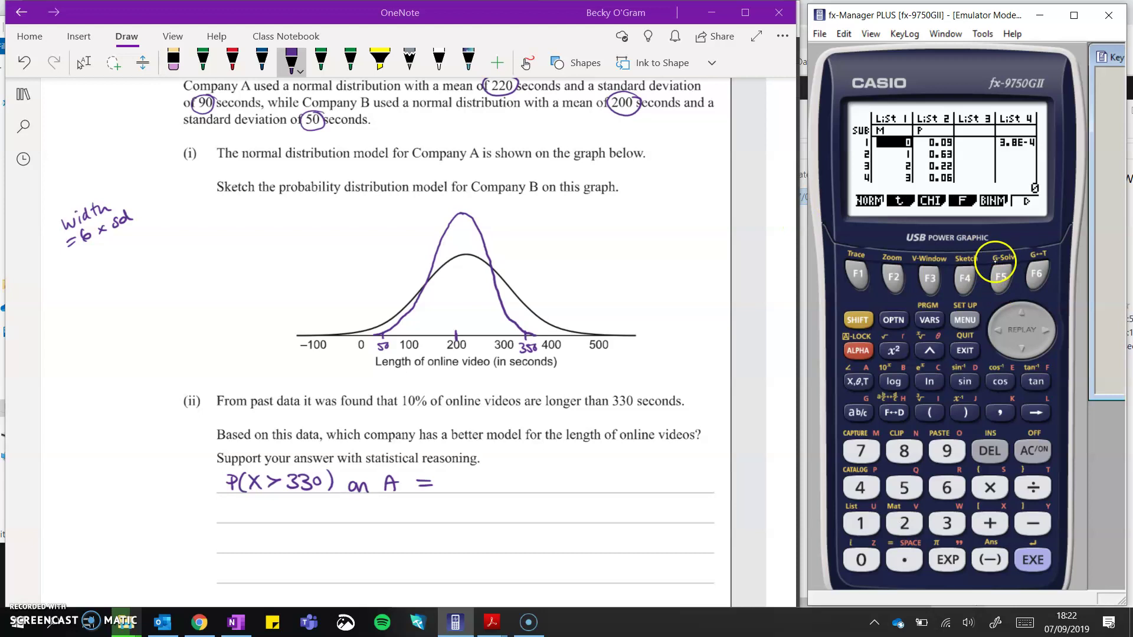
pyautogui.click(857, 273)
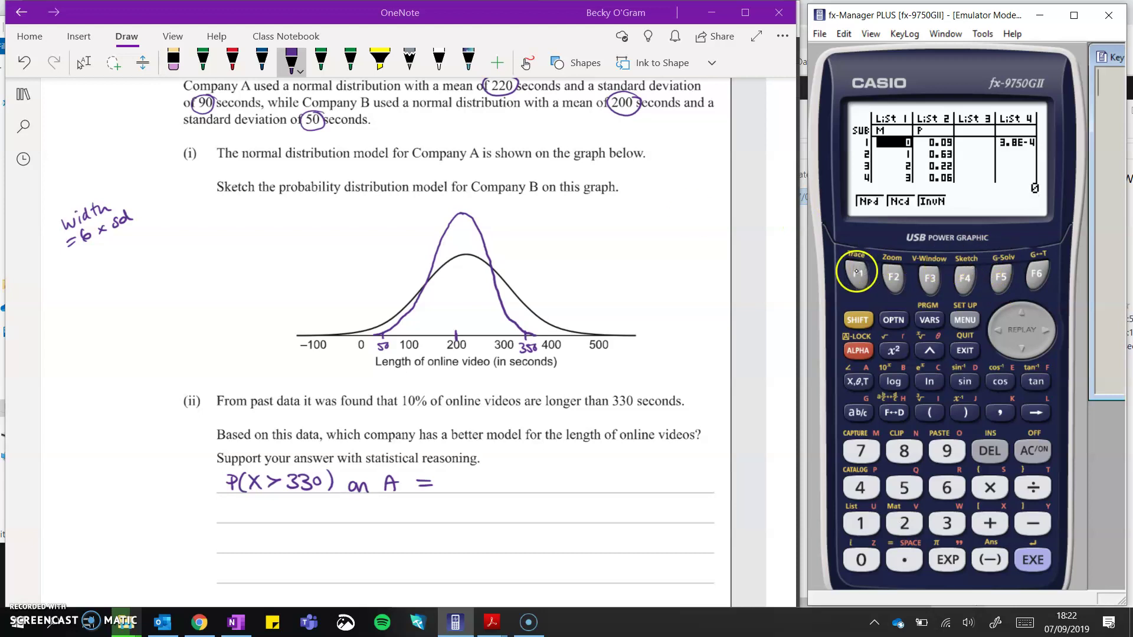
pyautogui.click(894, 275)
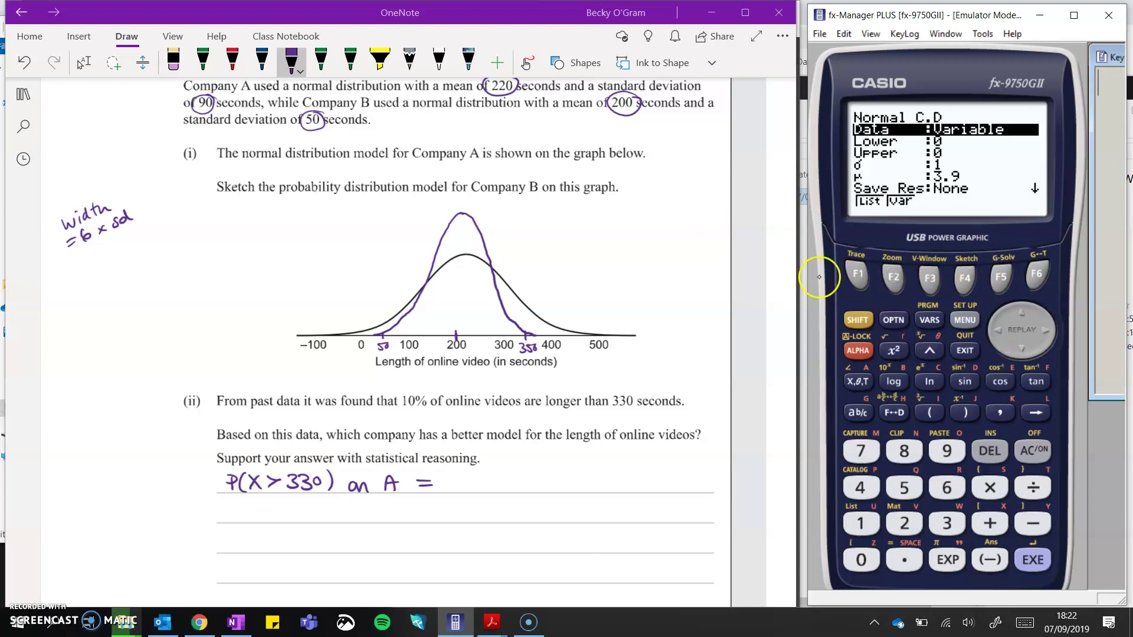
pyautogui.click(1022, 346)
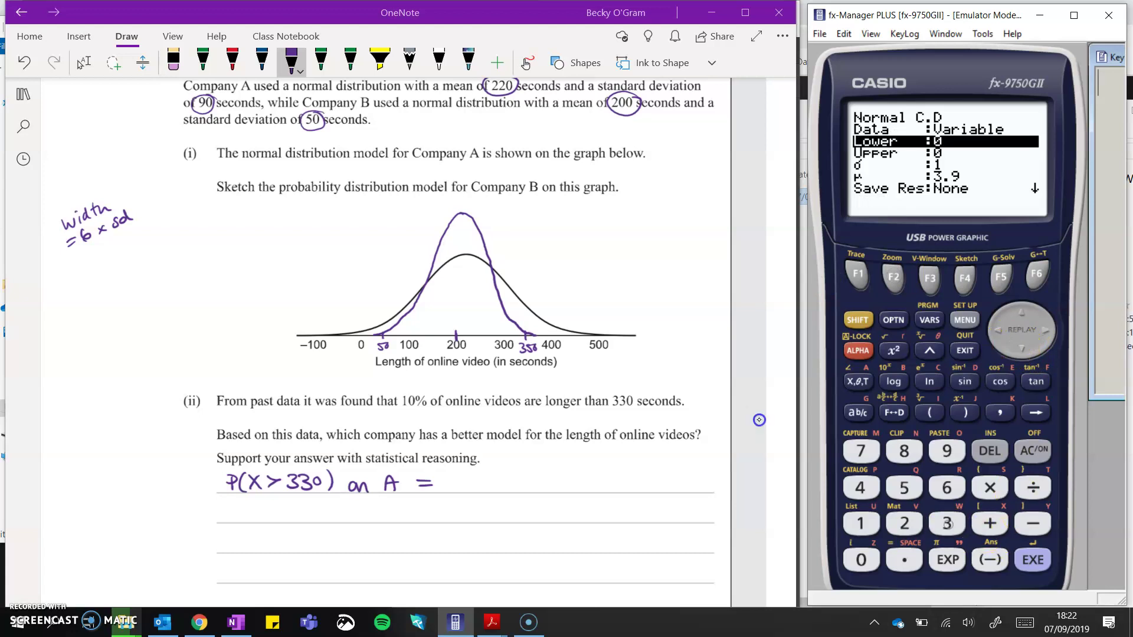
pyautogui.click(944, 524)
pyautogui.click(942, 525)
pyautogui.click(861, 560)
pyautogui.click(1033, 558)
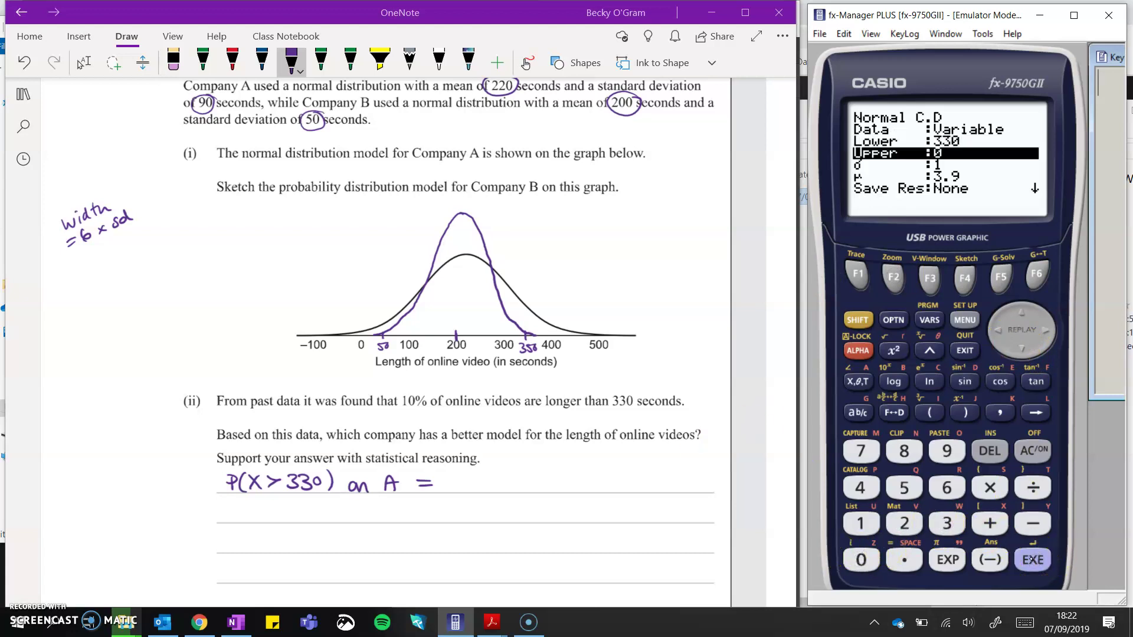
pyautogui.click(947, 450)
pyautogui.click(947, 451)
pyautogui.click(947, 451)
pyautogui.click(947, 451)
pyautogui.click(947, 451)
pyautogui.click(947, 451)
pyautogui.click(947, 451)
pyautogui.click(947, 451)
pyautogui.click(947, 451)
pyautogui.click(1033, 559)
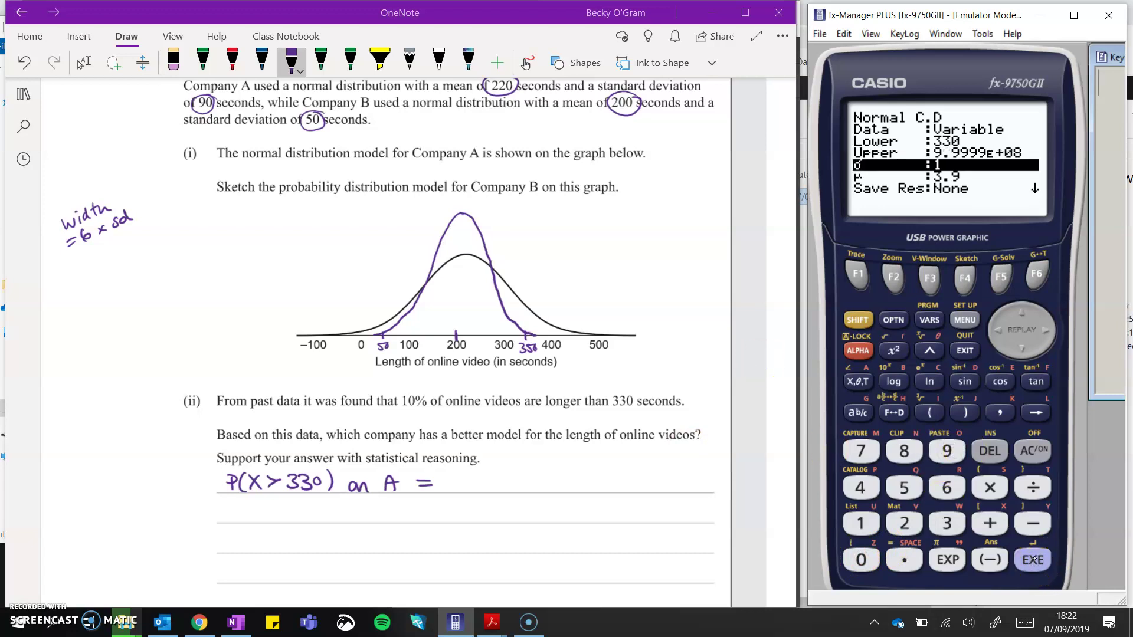
pyautogui.click(947, 451)
# Step: Set σ to 90 and μ to 220, then calculate p = 0.1108118
pyautogui.click(855, 564)
pyautogui.click(1032, 559)
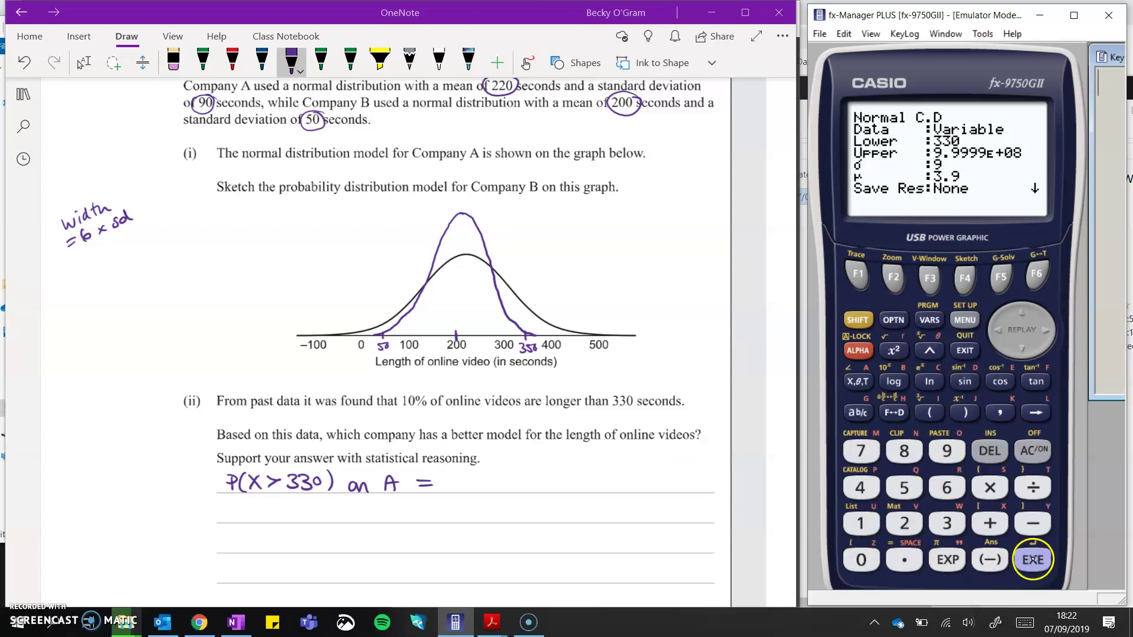
pyautogui.click(1021, 313)
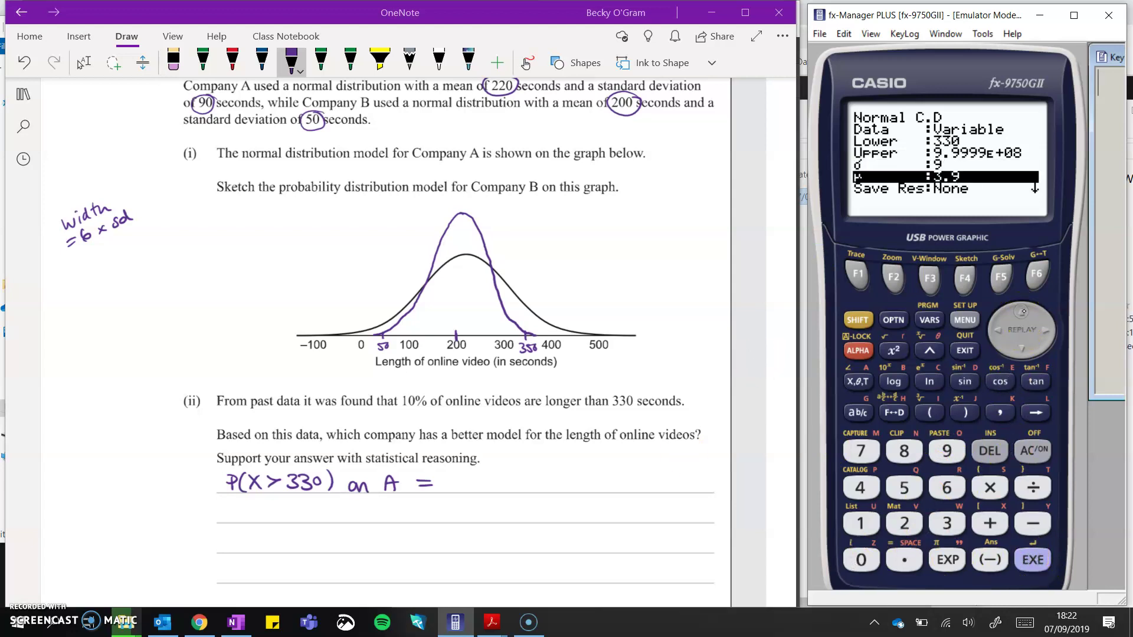
pyautogui.click(947, 450)
pyautogui.click(860, 559)
pyautogui.click(1031, 557)
pyautogui.click(904, 523)
pyautogui.click(904, 522)
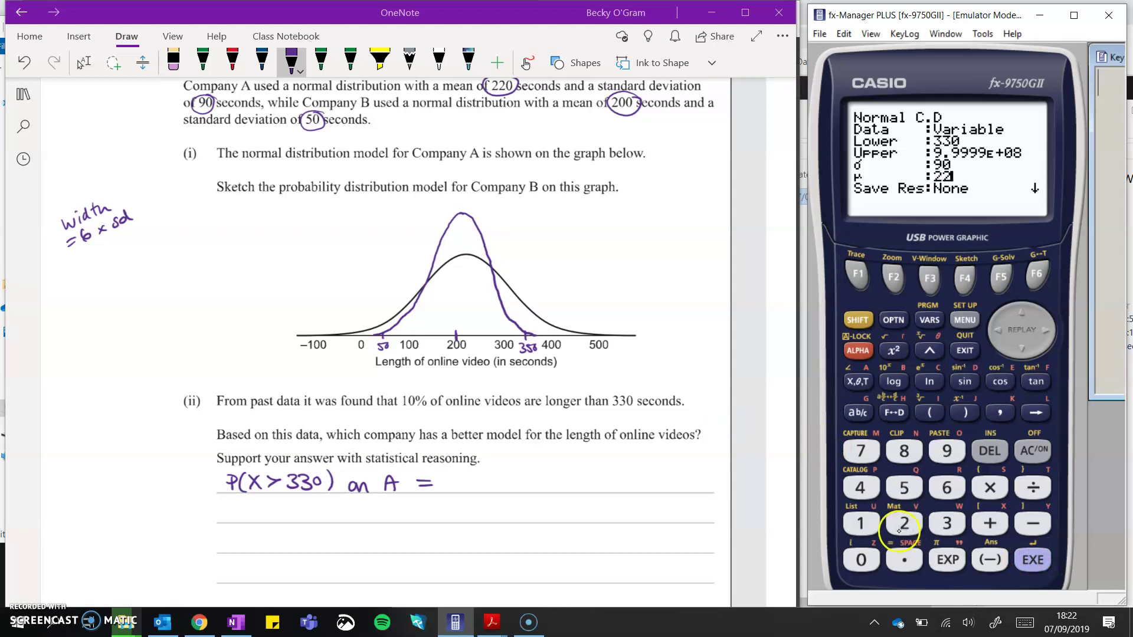
pyautogui.press('0')
pyautogui.click(1033, 559)
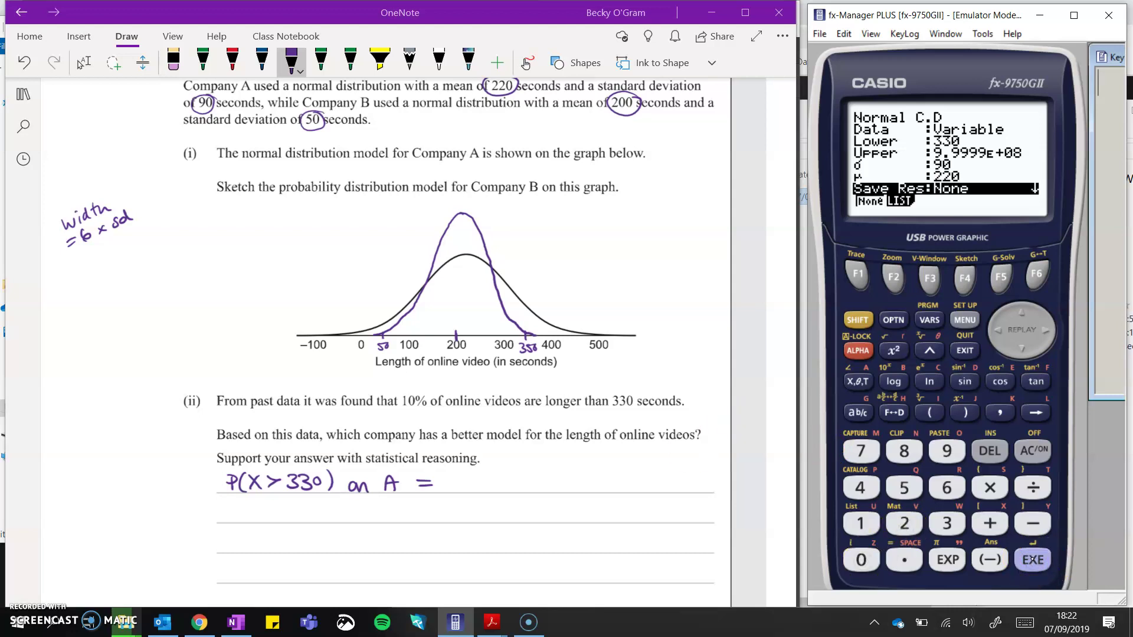
pyautogui.click(1032, 559)
# Step: Handwrite 0·1108 as Company A's probability and write 'on B =' on the next line
pyautogui.moveTo(455, 475)
pyautogui.mouseDown()
pyautogui.moveTo(483, 491)
pyautogui.moveTo(505, 476)
pyautogui.mouseUp()
pyautogui.click(469, 480)
pyautogui.moveTo(525, 473); pyautogui.dragTo(524, 474)
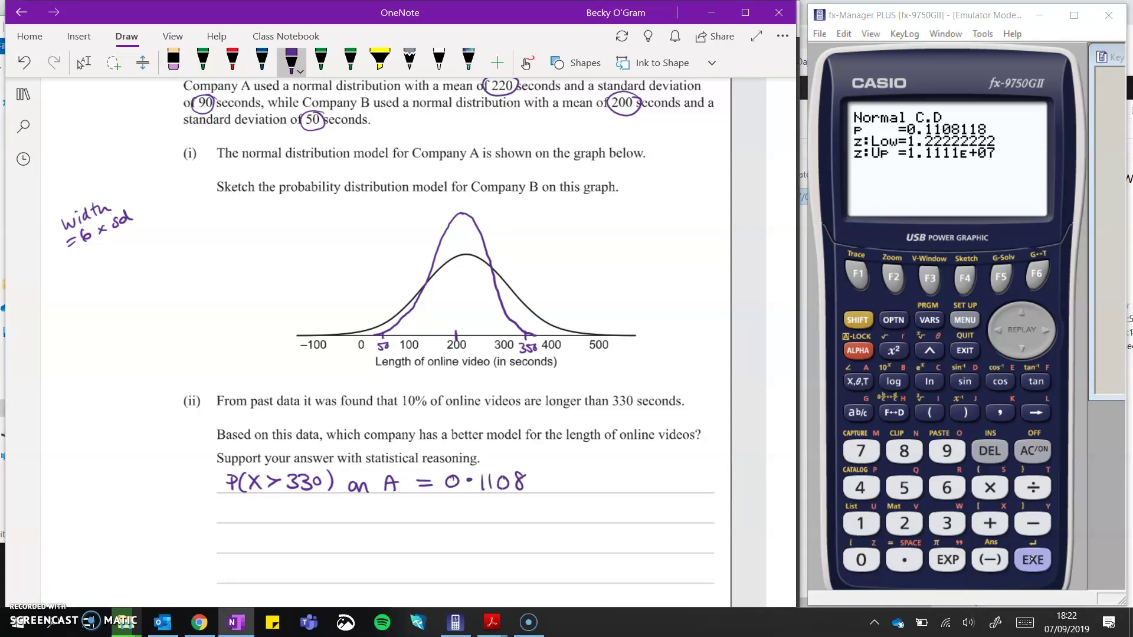
pyautogui.moveTo(348, 513)
pyautogui.mouseDown()
pyautogui.moveTo(391, 524)
pyautogui.moveTo(430, 508)
pyautogui.mouseUp()
pyautogui.moveTo(416, 514); pyautogui.dragTo(432, 514)
# Step: Change σ to 50 and μ to 200 and recalculate, giving p = 4.6612E-03
pyautogui.hotkey('alt', 'Tab')
pyautogui.press('Escape')
pyautogui.press('Up')
pyautogui.press('Up')
pyautogui.press('Up')
pyautogui.press('Down')
pyautogui.write('50')
pyautogui.press('Return')
pyautogui.click(904, 523)
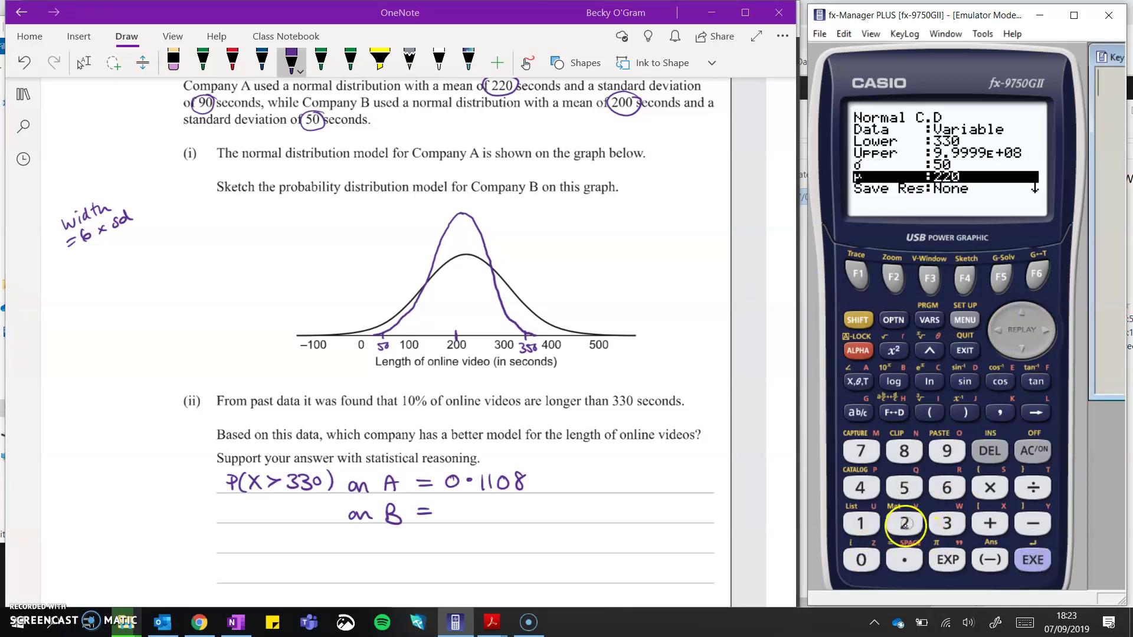
pyautogui.click(861, 559)
pyautogui.click(861, 560)
pyautogui.click(1033, 560)
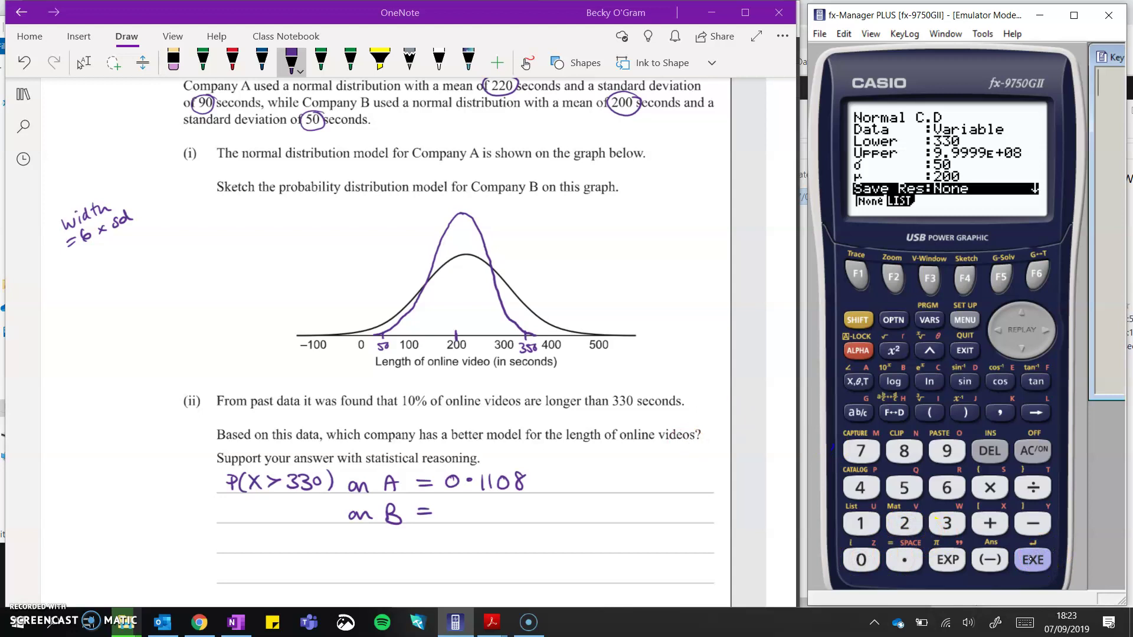
pyautogui.click(1033, 559)
# Step: Handwrite 0·0046612 after 'on B =' and scroll further down the page
pyautogui.moveTo(455, 507); pyautogui.dragTo(488, 509)
pyautogui.click(470, 513)
pyautogui.moveTo(505, 508); pyautogui.dragTo(553, 523)
pyautogui.moveTo(524, 510)
pyautogui.mouseDown()
pyautogui.moveTo(560, 526)
pyautogui.moveTo(553, 518)
pyautogui.moveTo(588, 523)
pyautogui.mouseUp()
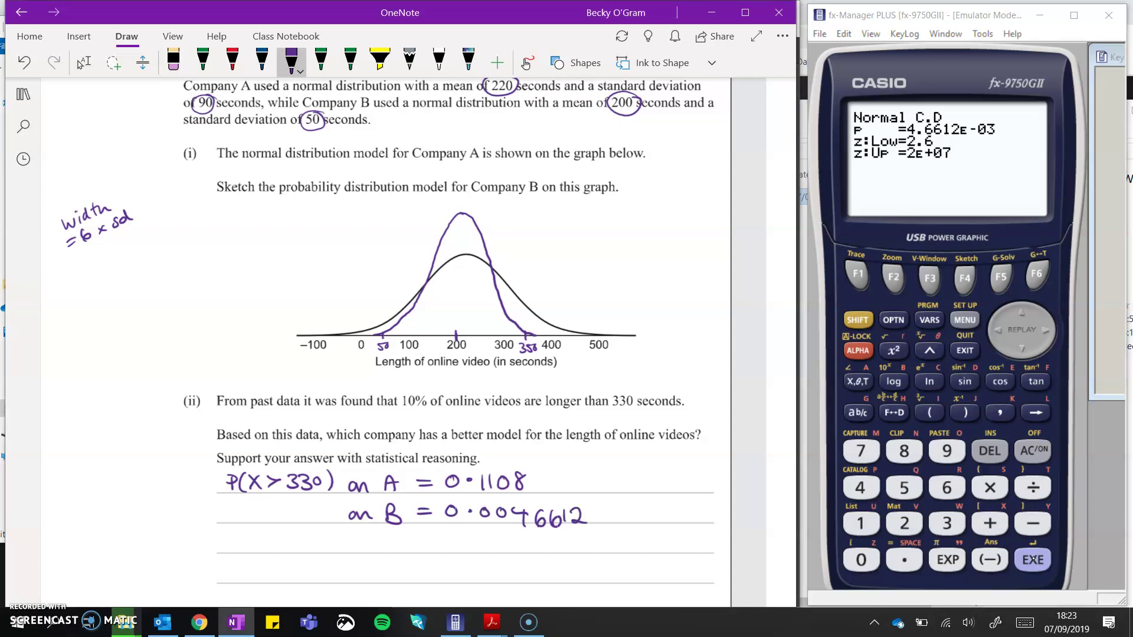
pyautogui.scroll(-1, 419, 343)
pyautogui.click(83, 61)
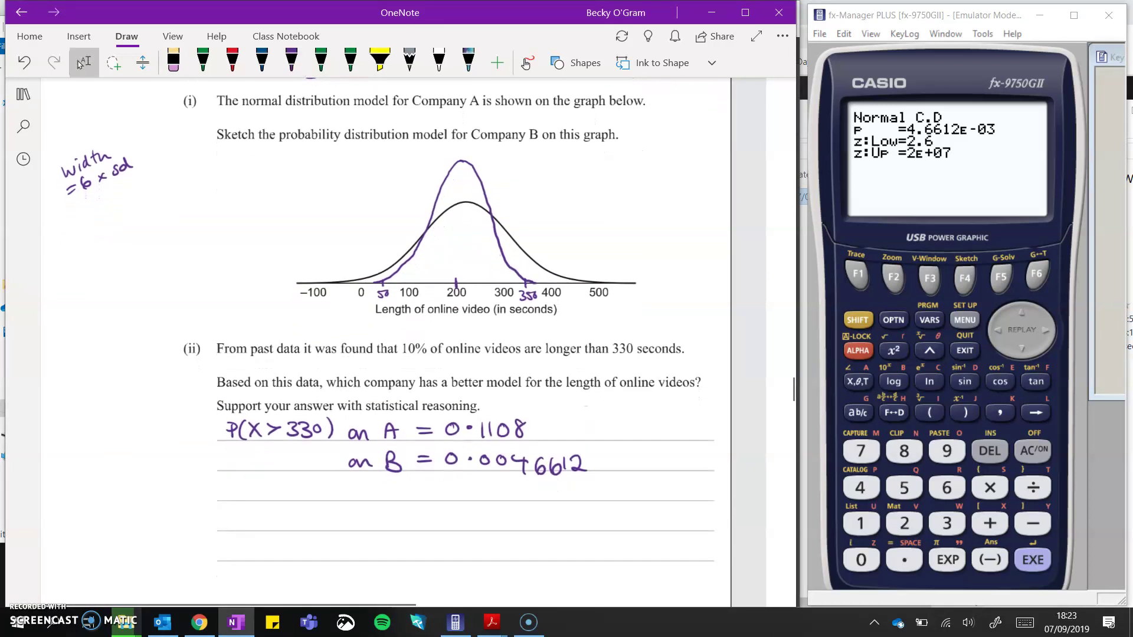
pyautogui.scroll(-1, 419, 342)
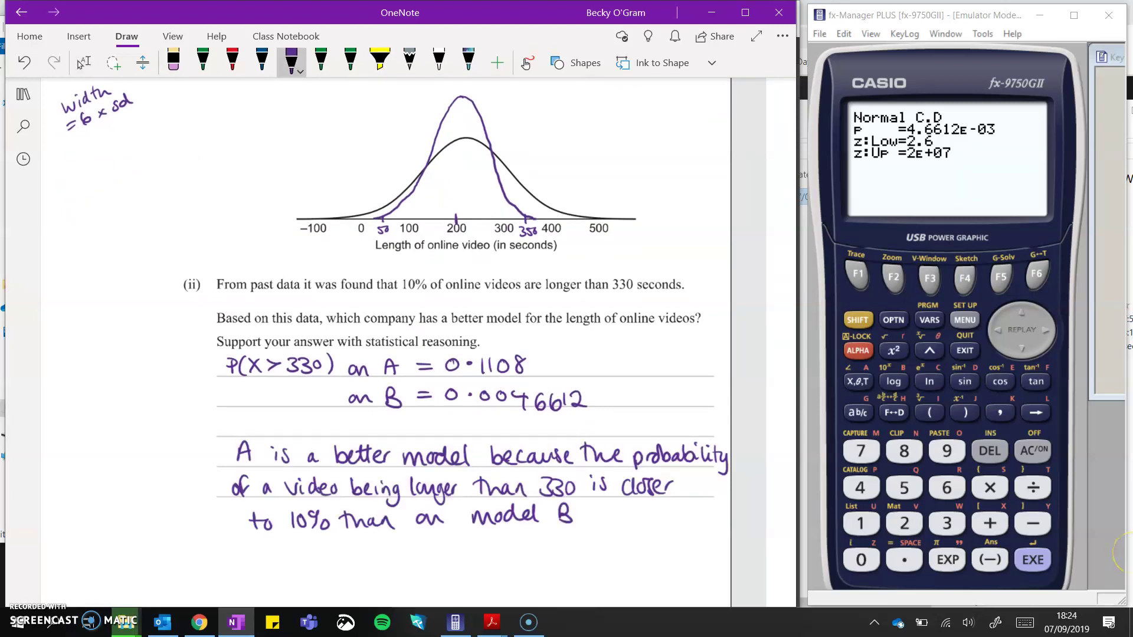
pyautogui.moveTo(491, 623)
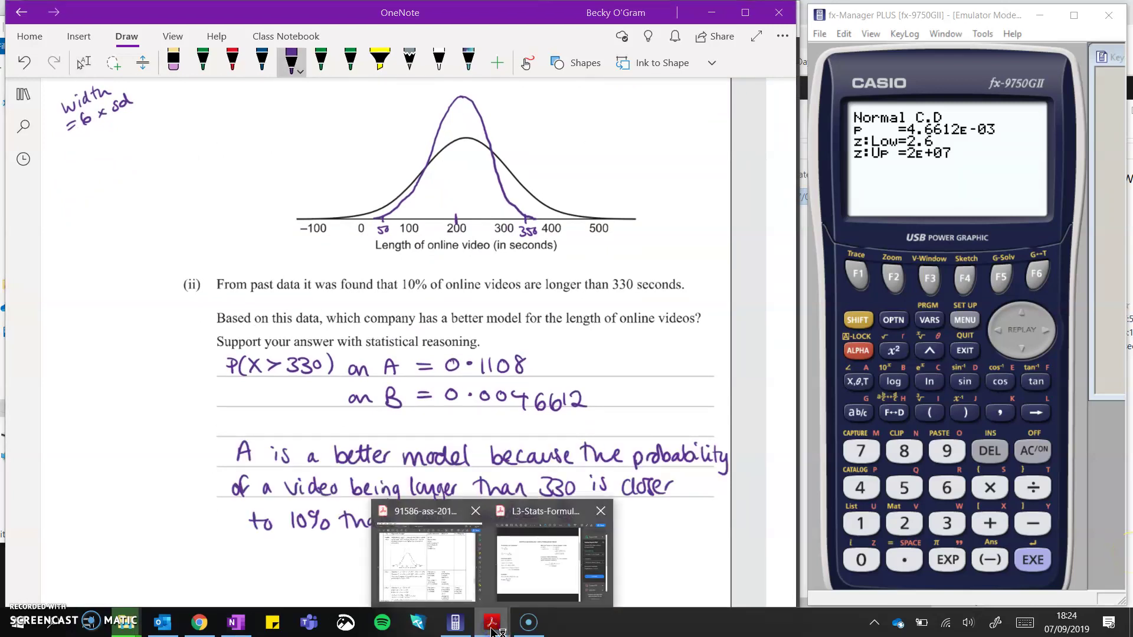
pyautogui.click(428, 564)
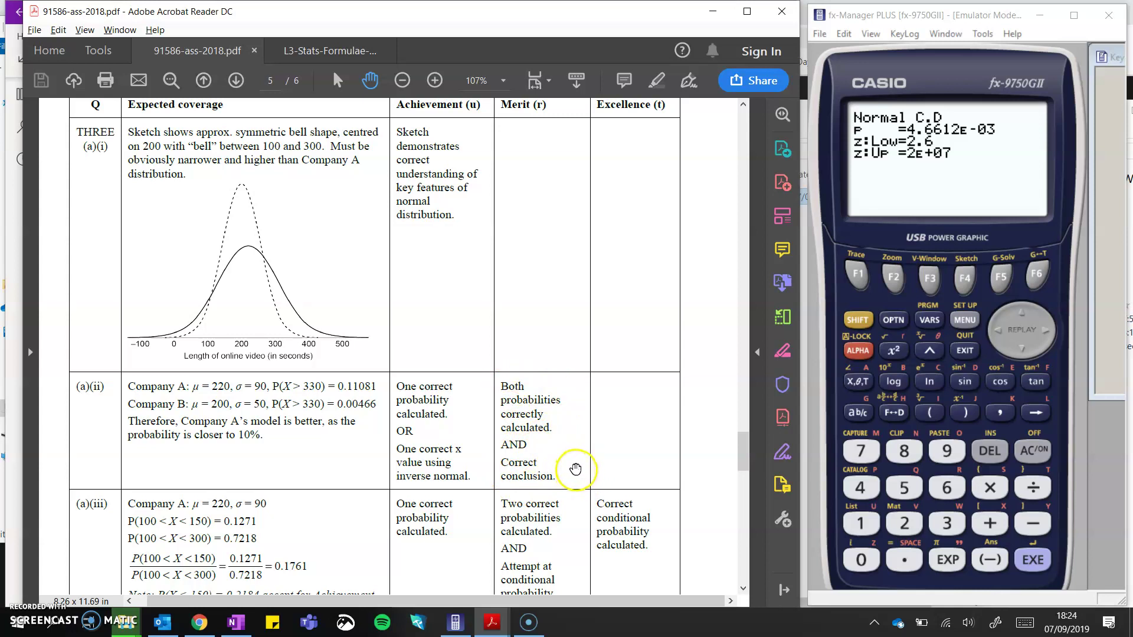
pyautogui.hotkey('alt', 'Tab')
# Step: Scroll to part (iii) and underline 'given' with the purple pen
pyautogui.scroll(-10, 575, 469)
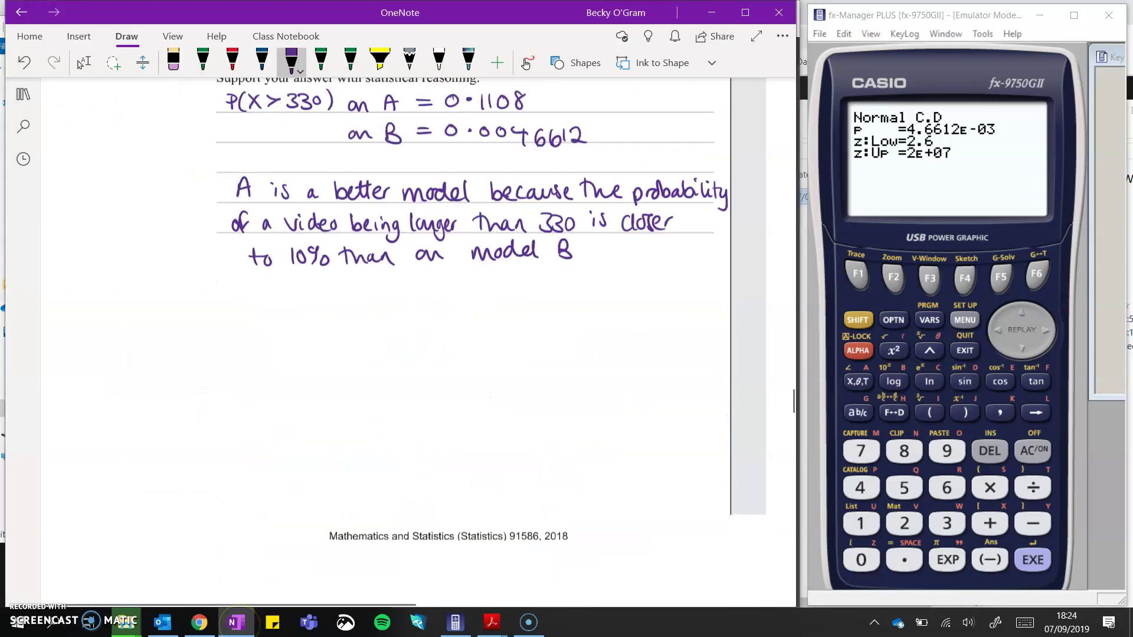
pyautogui.scroll(-3, 448, 354)
pyautogui.click(84, 62)
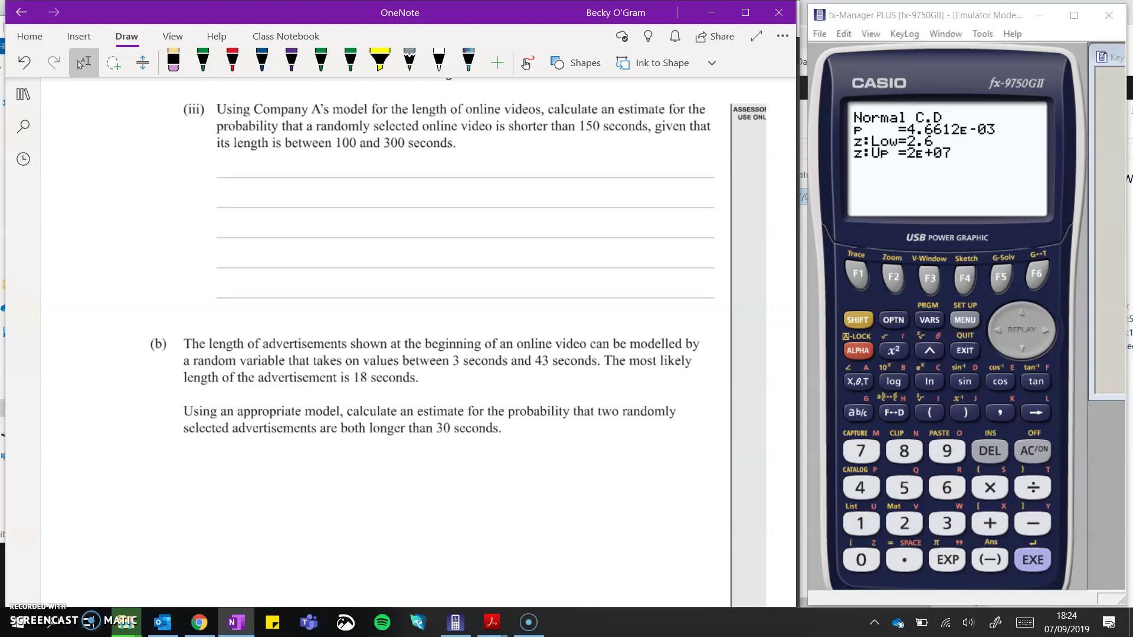
pyautogui.click(291, 59)
pyautogui.moveTo(649, 138); pyautogui.dragTo(692, 139)
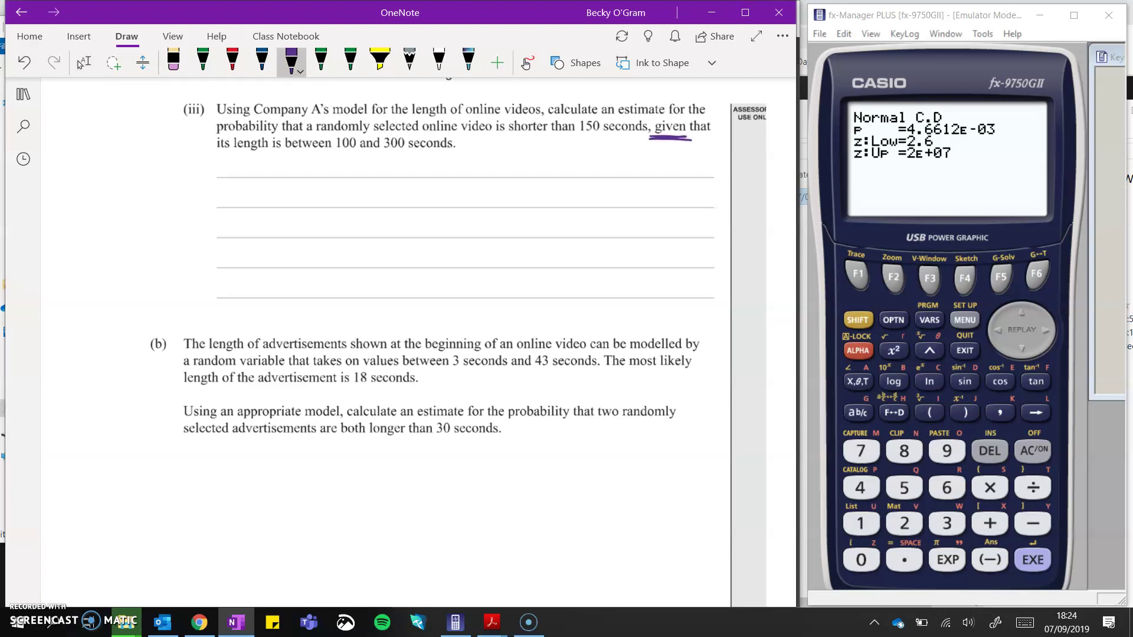
# Step: Write P(X<150 | 100<X<300) on the answer line and P(A|B) in the margin
pyautogui.moveTo(218, 163); pyautogui.dragTo(222, 176)
pyautogui.moveTo(239, 165); pyautogui.dragTo(237, 182)
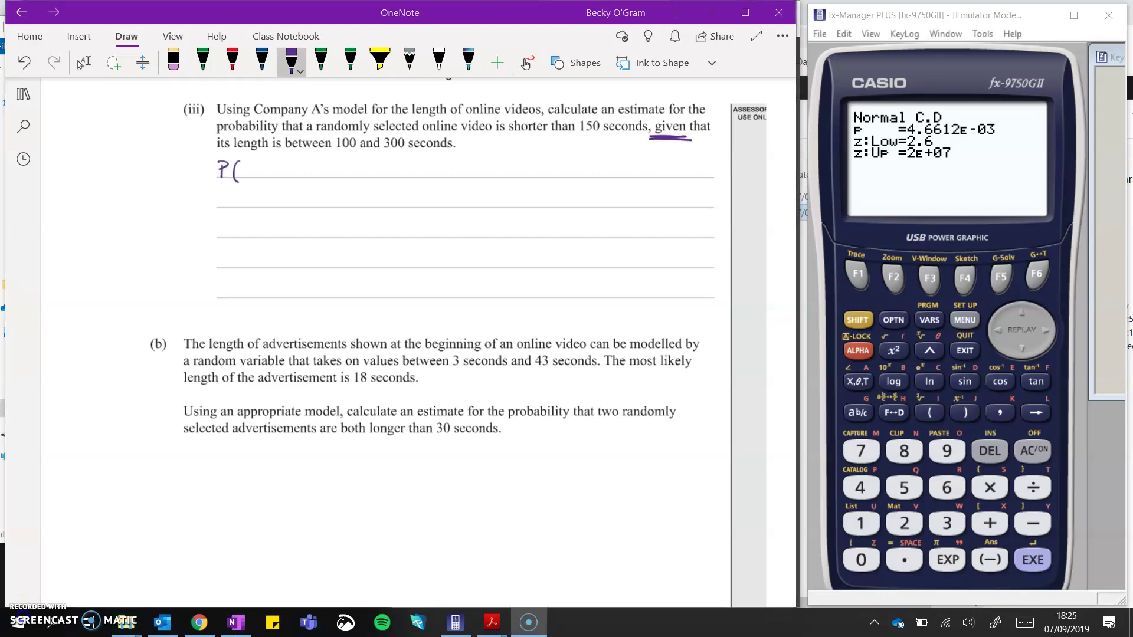
pyautogui.moveTo(246, 170); pyautogui.dragTo(466, 168)
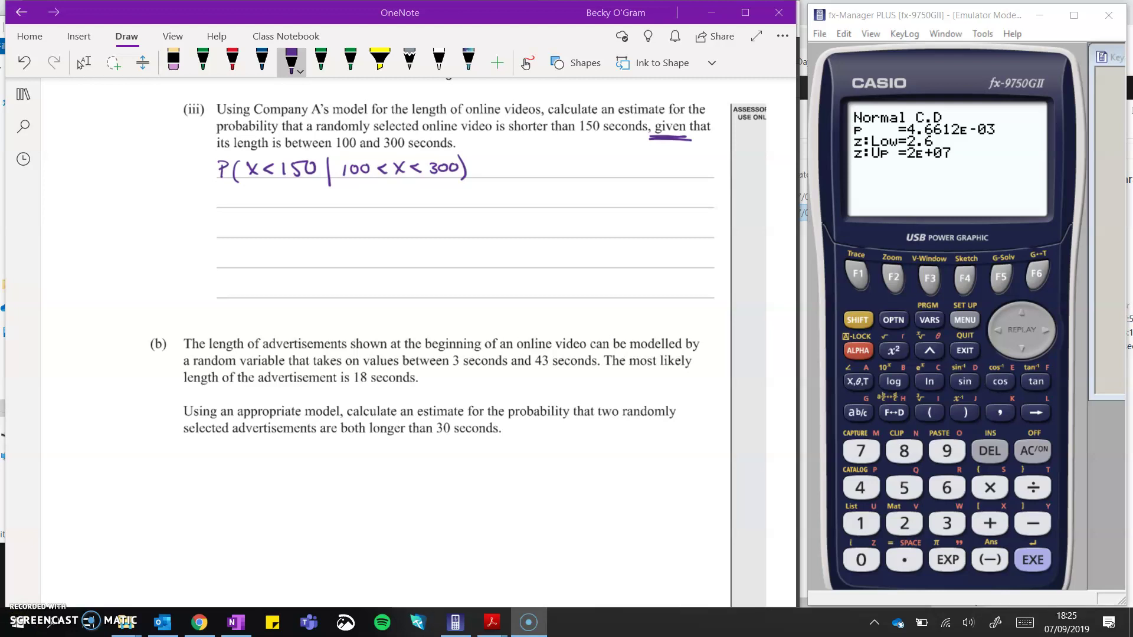
pyautogui.moveTo(58, 165)
pyautogui.mouseDown()
pyautogui.moveTo(64, 147)
pyautogui.moveTo(86, 163)
pyautogui.mouseUp()
pyautogui.moveTo(89, 144)
pyautogui.mouseDown()
pyautogui.moveTo(91, 164)
pyautogui.moveTo(107, 151)
pyautogui.moveTo(100, 166)
pyautogui.mouseUp()
pyautogui.moveTo(112, 141); pyautogui.dragTo(112, 172)
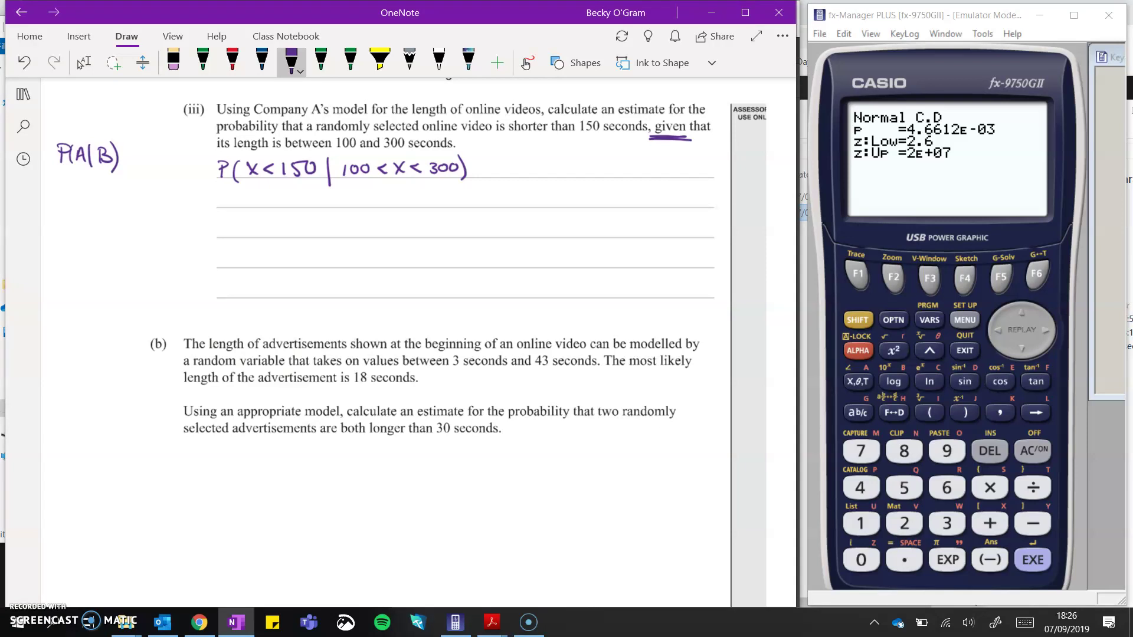
# Step: Check the formula sheet and ink P(A|B) = P(A∩B)/P(B) in the margin
pyautogui.hotkey('alt', 'Tab')
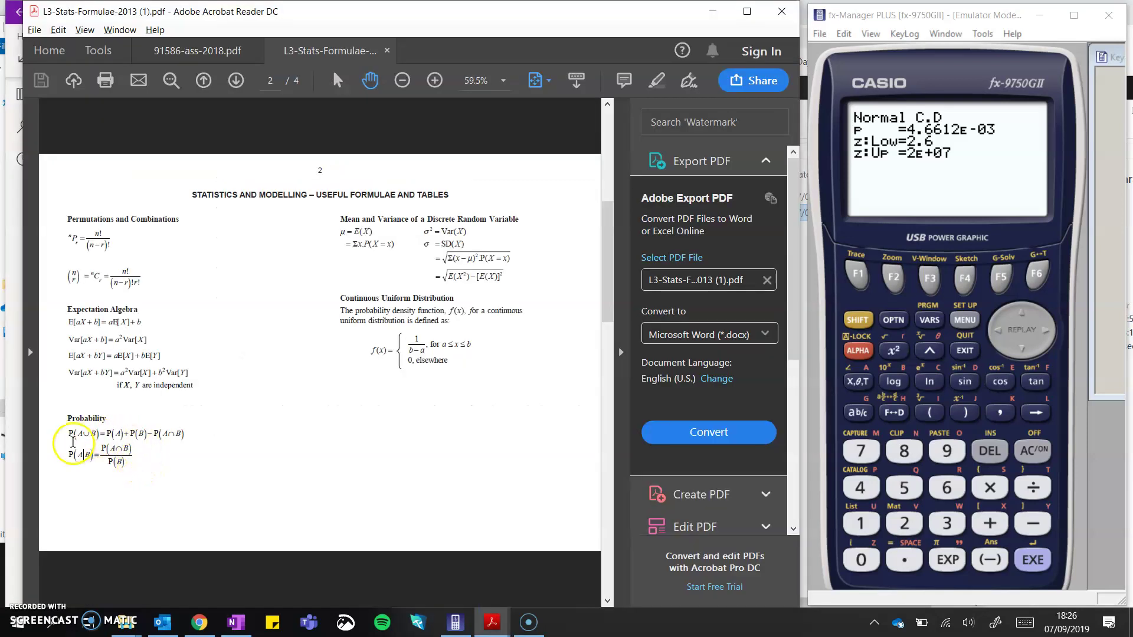
pyautogui.hotkey('alt', 'Tab')
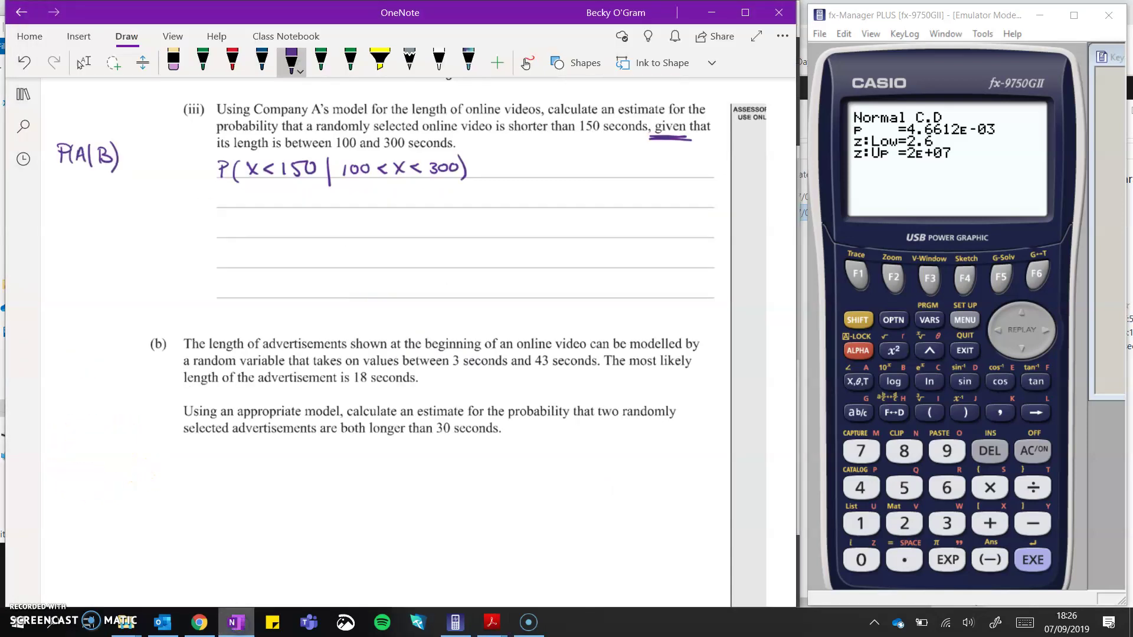
pyautogui.moveTo(56, 192); pyautogui.dragTo(66, 196)
pyautogui.moveTo(73, 199)
pyautogui.mouseDown()
pyautogui.moveTo(73, 181)
pyautogui.moveTo(75, 192)
pyautogui.mouseUp()
pyautogui.moveTo(86, 185)
pyautogui.mouseDown()
pyautogui.moveTo(84, 198)
pyautogui.moveTo(98, 181)
pyautogui.mouseUp()
pyautogui.moveTo(91, 191); pyautogui.dragTo(114, 196)
pyautogui.moveTo(120, 181); pyautogui.dragTo(122, 194)
pyautogui.moveTo(133, 178)
pyautogui.mouseDown()
pyautogui.moveTo(138, 200)
pyautogui.moveTo(100, 222)
pyautogui.mouseUp()
pyautogui.moveTo(116, 215); pyautogui.dragTo(120, 227)
pyautogui.moveTo(120, 215); pyautogui.dragTo(134, 231)
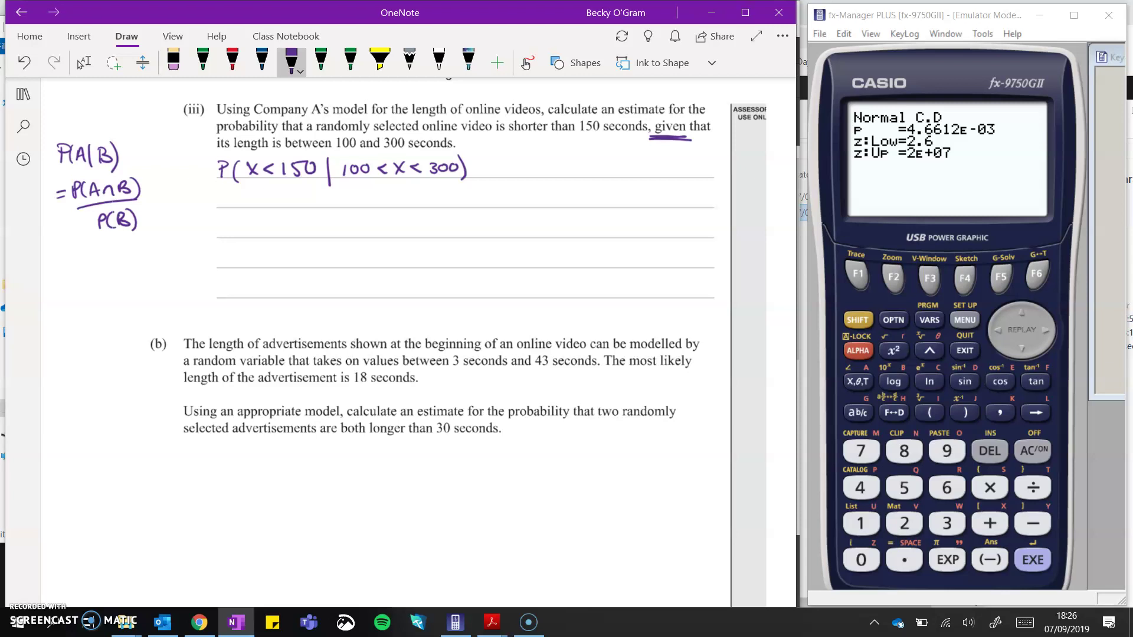
# Step: Continue the answer line with '= P(100<X<150)' as the numerator
pyautogui.click(83, 61)
pyautogui.scroll(1, 413, 295)
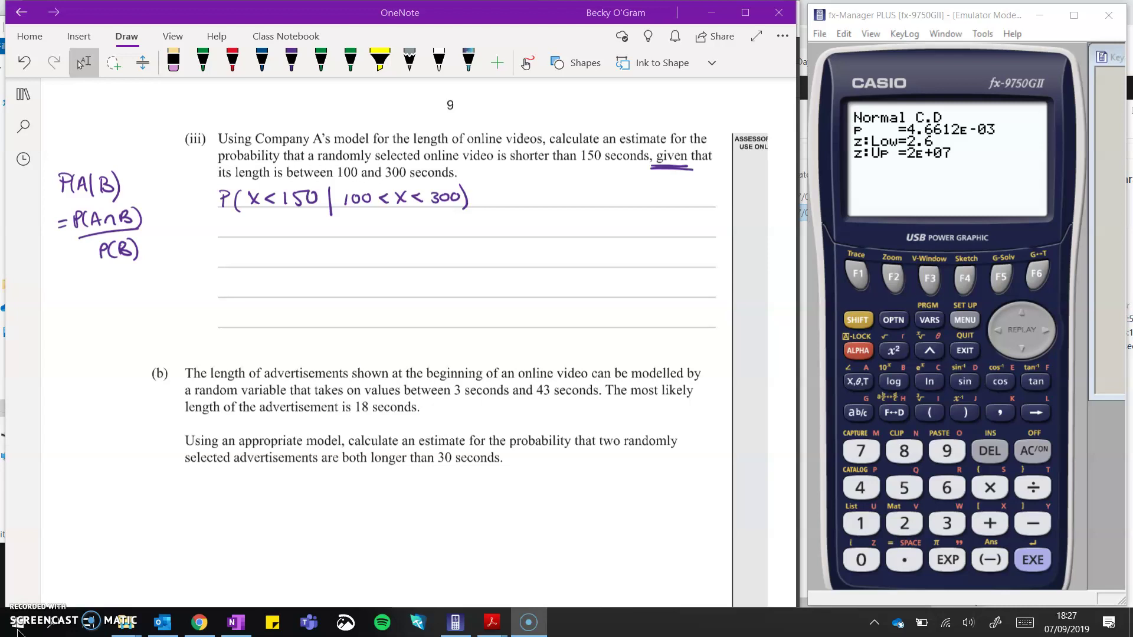
pyautogui.click(291, 59)
pyautogui.moveTo(490, 195); pyautogui.dragTo(501, 195)
pyautogui.moveTo(491, 200); pyautogui.dragTo(524, 189)
pyautogui.moveTo(524, 190)
pyautogui.mouseDown()
pyautogui.moveTo(545, 208)
pyautogui.moveTo(568, 192)
pyautogui.mouseUp()
pyautogui.moveTo(580, 191)
pyautogui.mouseDown()
pyautogui.moveTo(604, 200)
pyautogui.moveTo(648, 200)
pyautogui.mouseUp()
pyautogui.moveTo(654, 186); pyautogui.dragTo(661, 201)
pyautogui.moveTo(664, 186)
pyautogui.mouseDown()
pyautogui.moveTo(677, 187)
pyautogui.moveTo(685, 210)
pyautogui.mouseUp()
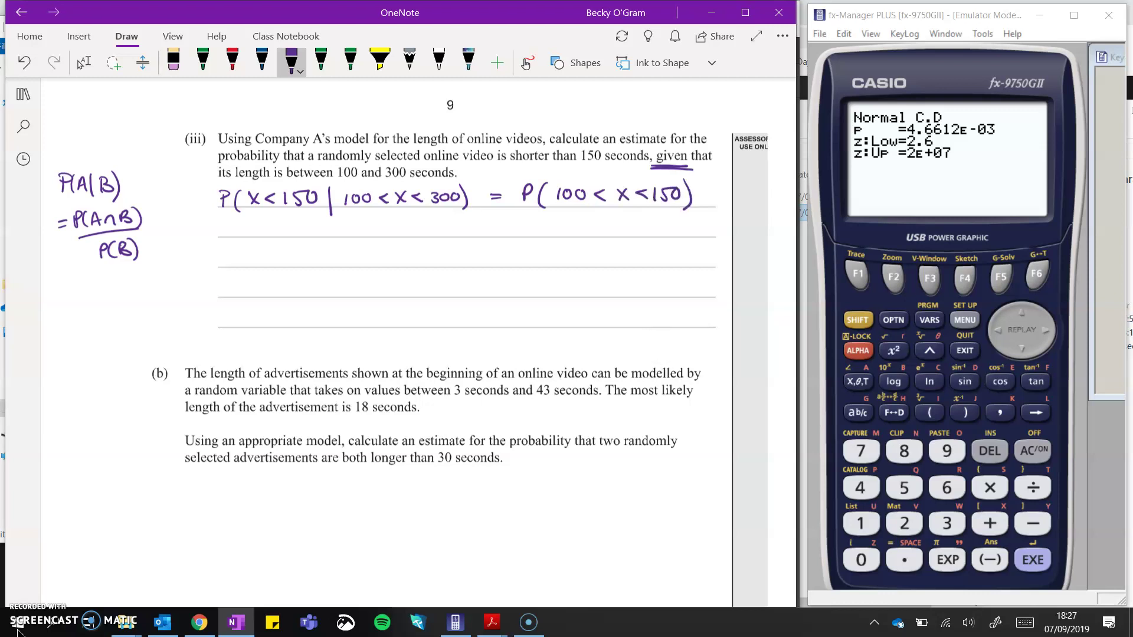
# Step: Draw the fraction bar and write the denominator P(100<X<300)
pyautogui.moveTo(521, 209)
pyautogui.mouseDown()
pyautogui.moveTo(697, 207)
pyautogui.moveTo(526, 229)
pyautogui.mouseUp()
pyautogui.moveTo(550, 214)
pyautogui.mouseDown()
pyautogui.moveTo(547, 235)
pyautogui.moveTo(563, 222)
pyautogui.moveTo(618, 230)
pyautogui.mouseUp()
pyautogui.moveTo(629, 217)
pyautogui.mouseDown()
pyautogui.moveTo(629, 230)
pyautogui.moveTo(662, 233)
pyautogui.moveTo(675, 222)
pyautogui.mouseUp()
pyautogui.moveTo(689, 221); pyautogui.dragTo(688, 221)
pyautogui.moveTo(694, 214); pyautogui.dragTo(695, 235)
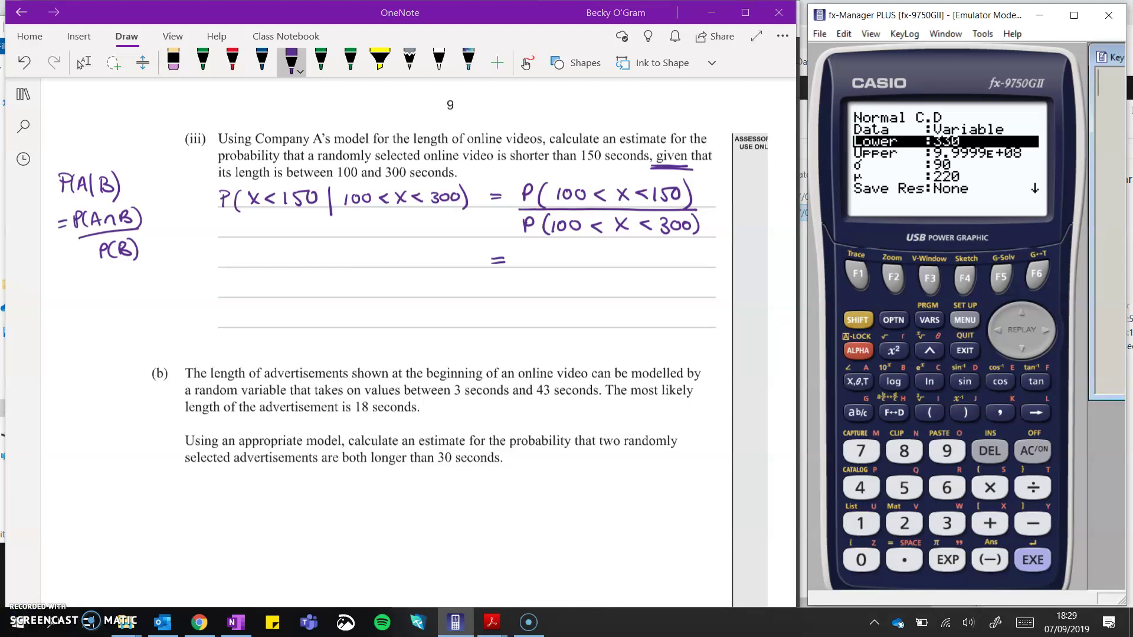
# Step: Run Normal C.D with lower bound 100 and upper bound 150
pyautogui.click(1032, 559)
pyautogui.click(862, 558)
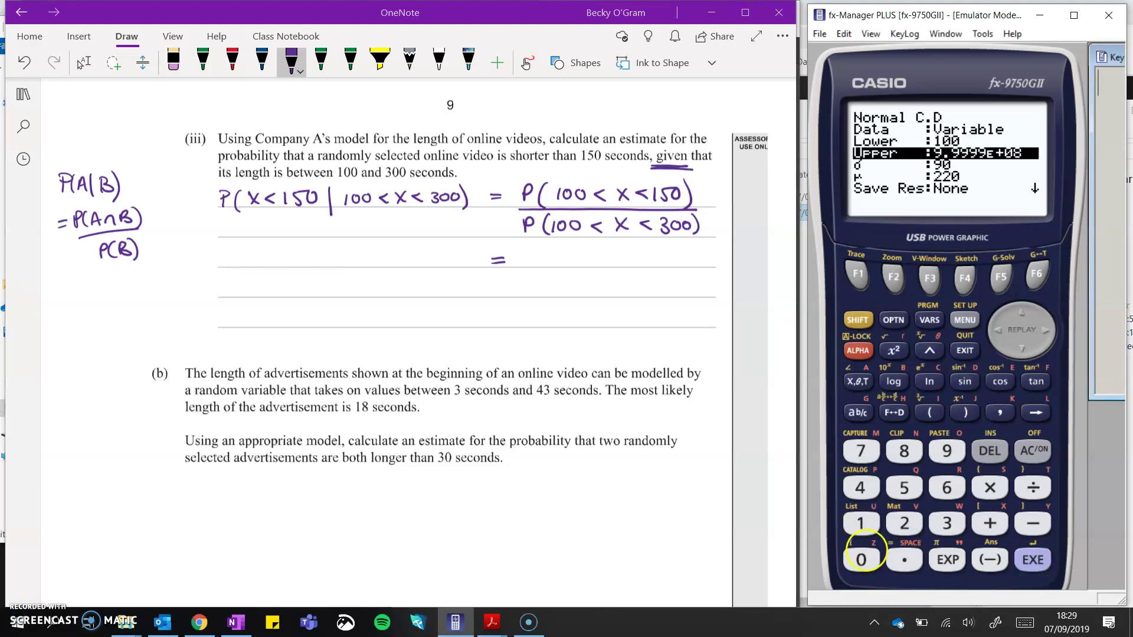
pyautogui.click(904, 487)
pyautogui.click(994, 463)
pyautogui.click(861, 522)
pyautogui.click(903, 488)
pyautogui.click(861, 558)
pyautogui.click(1032, 559)
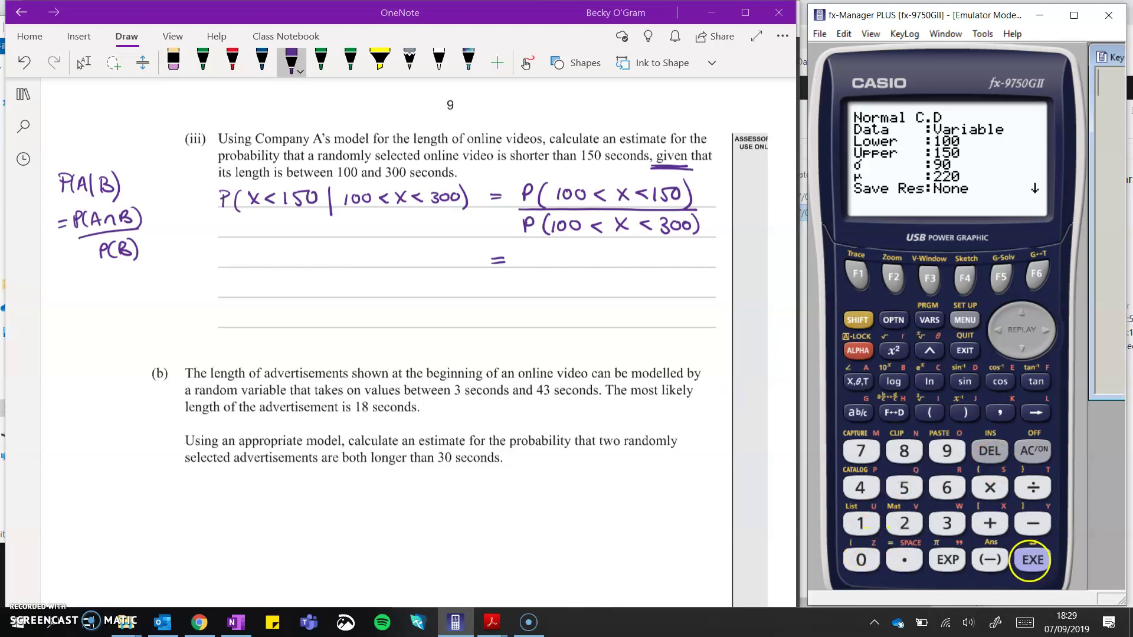
pyautogui.click(1031, 559)
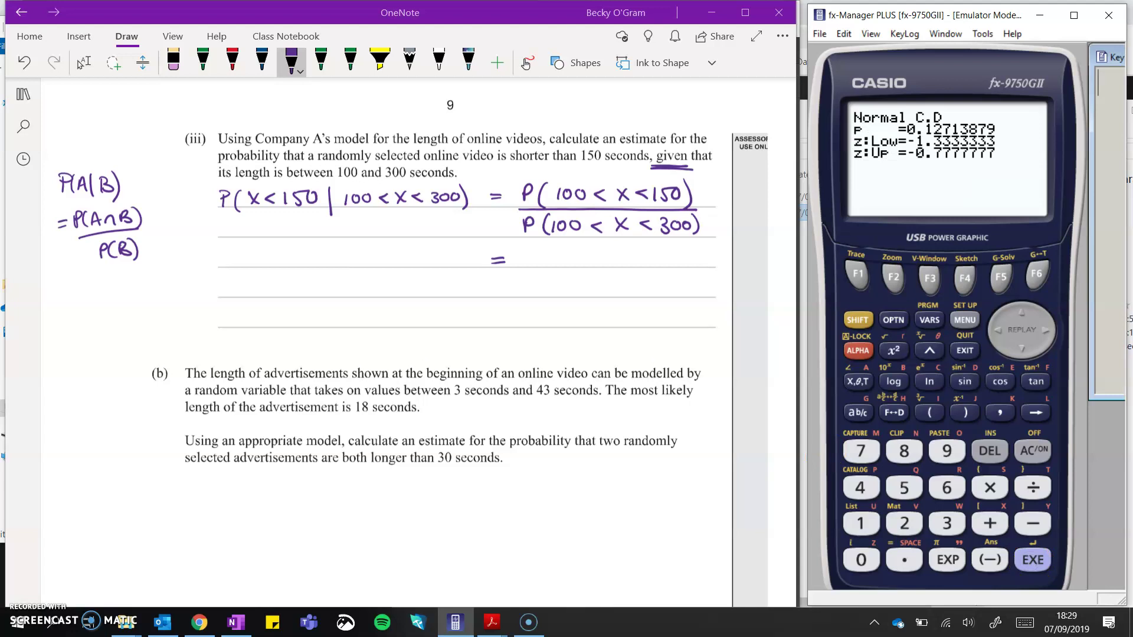
# Step: Handwrite 0·1271 as the numerator with a fraction bar beneath it
pyautogui.moveTo(536, 253); pyautogui.dragTo(589, 265)
pyautogui.click(551, 257)
pyautogui.moveTo(592, 250); pyautogui.dragTo(597, 263)
pyautogui.moveTo(525, 269); pyautogui.dragTo(614, 269)
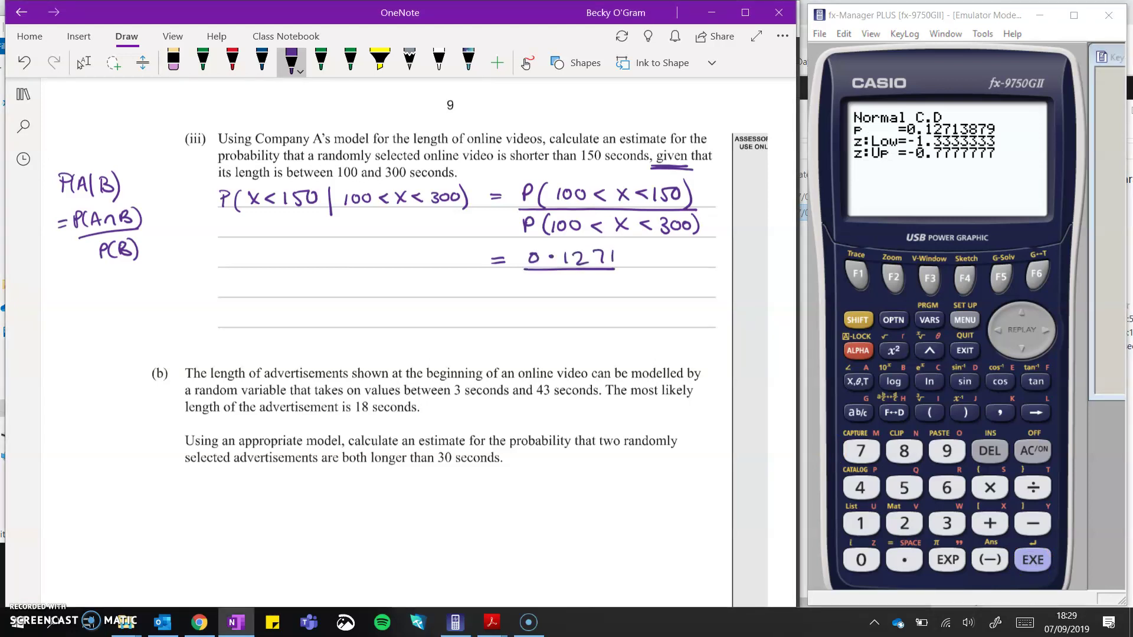
# Step: Change the upper bound to 300 and recalculate P(100<X<300)
pyautogui.click(964, 350)
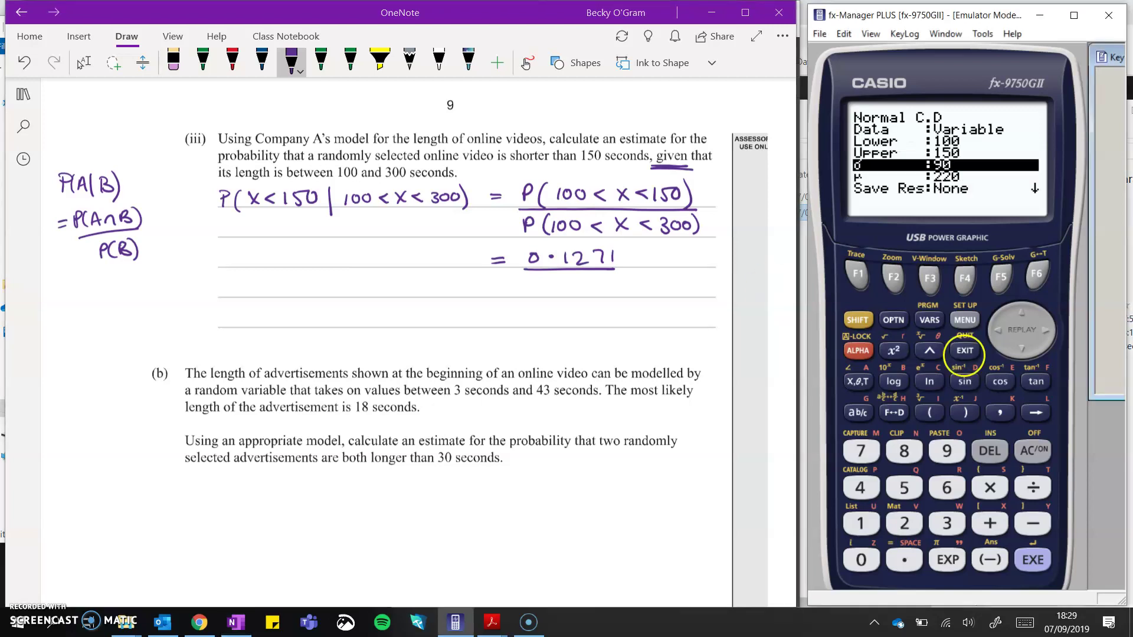
pyautogui.click(1021, 313)
pyautogui.write('300')
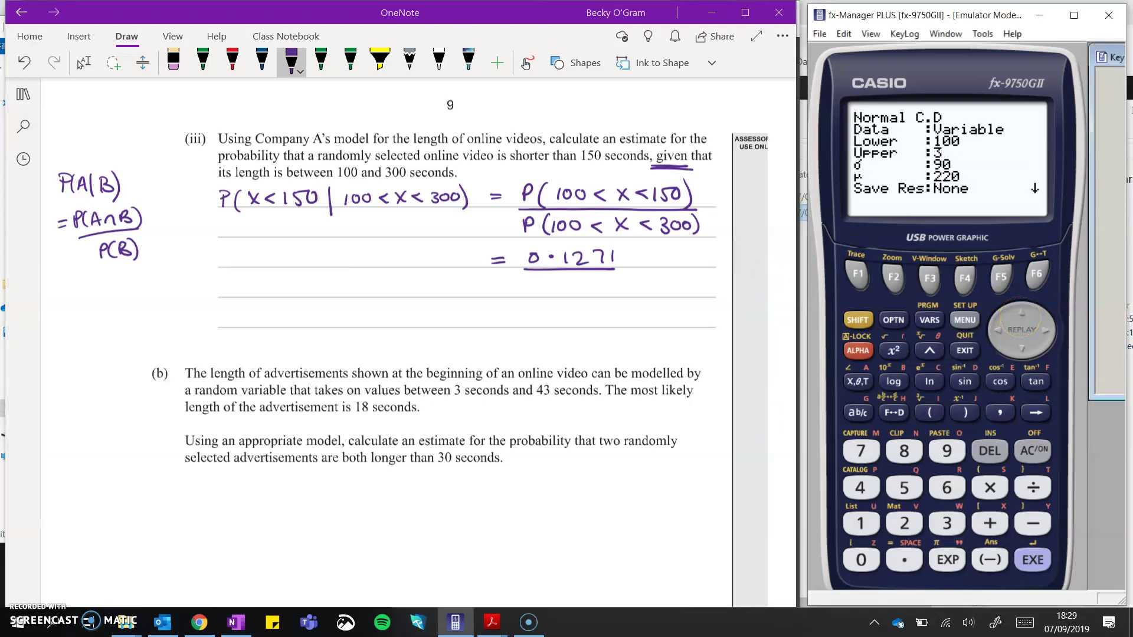
pyautogui.click(1030, 562)
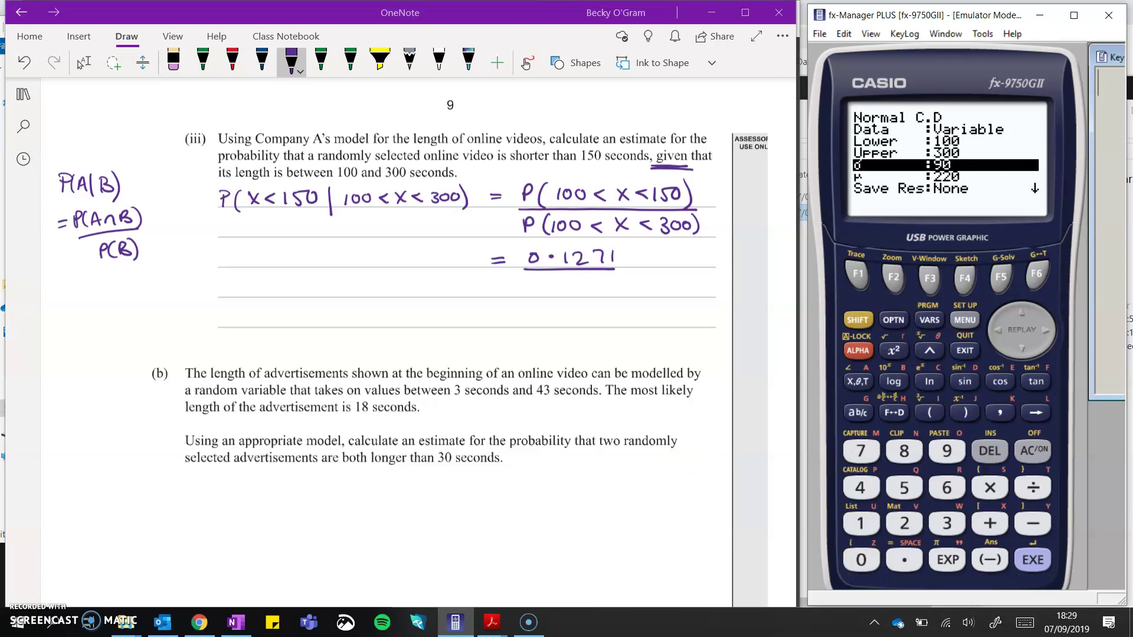
pyautogui.click(1030, 562)
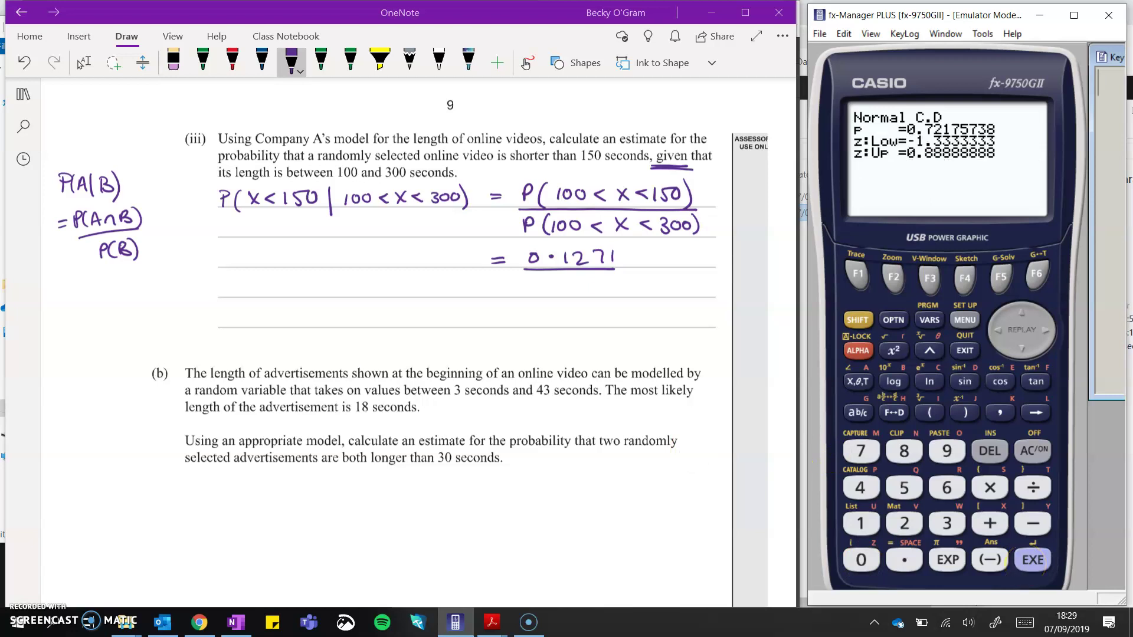
# Step: Write 0·7218 as the denominator, divide to get 0·1761, and check the marking schedule PDF
pyautogui.moveTo(534, 278)
pyautogui.mouseDown()
pyautogui.moveTo(587, 293)
pyautogui.moveTo(603, 279)
pyautogui.mouseUp()
pyautogui.click(547, 285)
pyautogui.moveTo(494, 313); pyautogui.dragTo(508, 322)
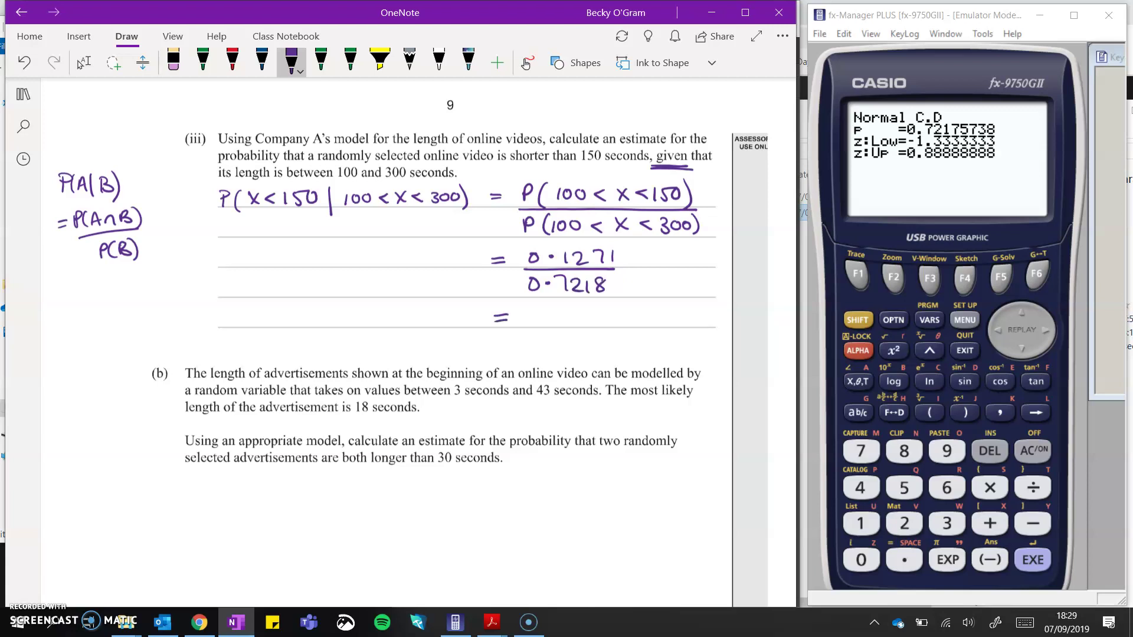
pyautogui.click(1120, 252)
pyautogui.press('Home')
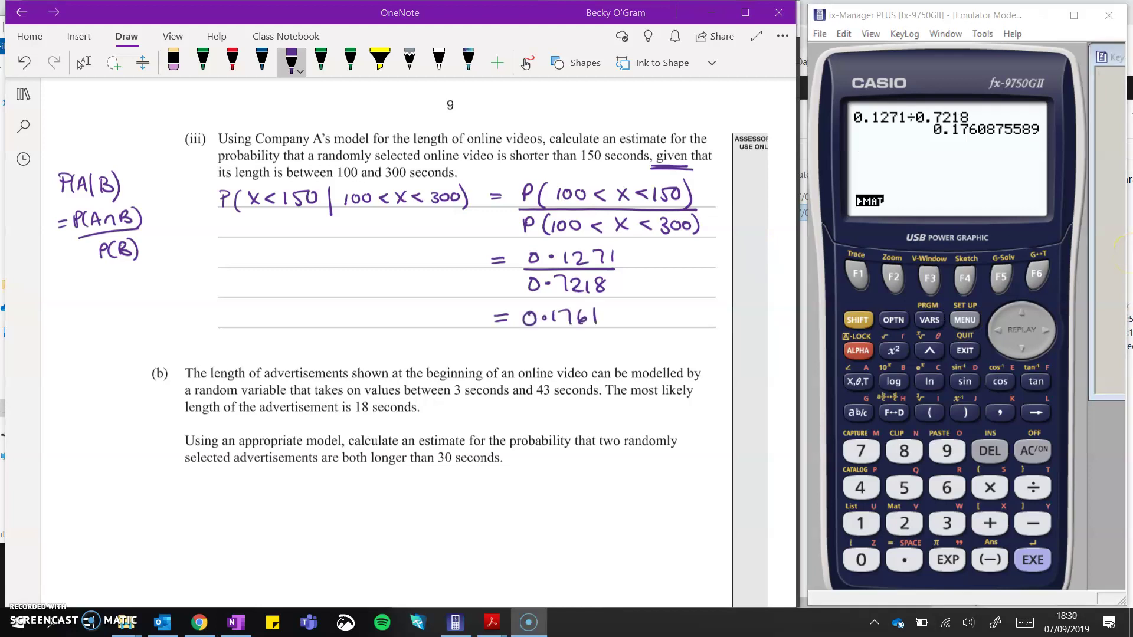
pyautogui.click(429, 558)
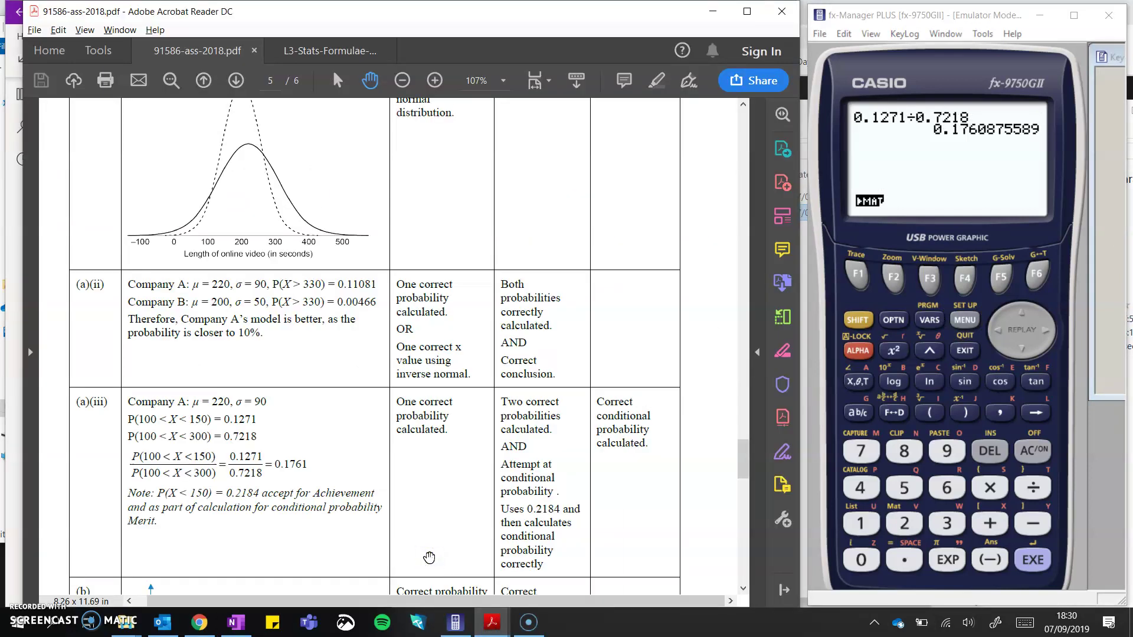